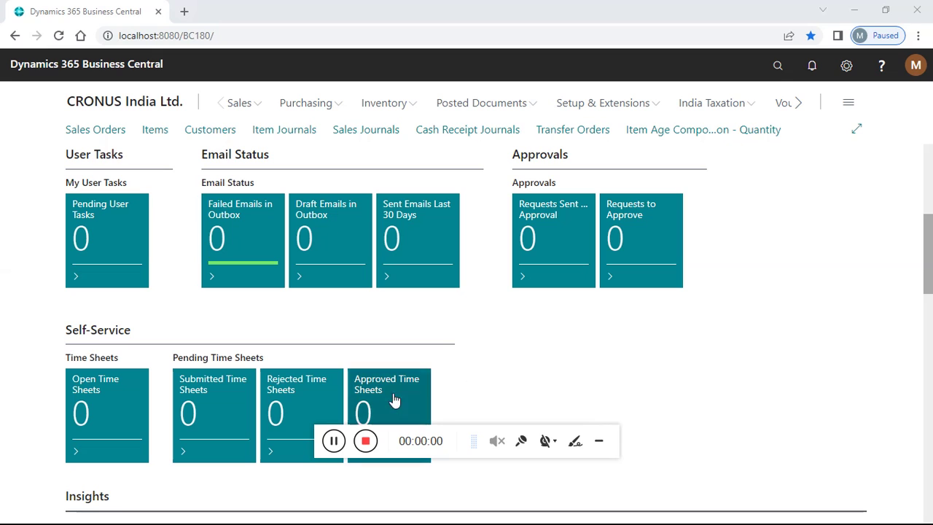
pyautogui.moveTo(322, 436); pyautogui.dragTo(650, 492)
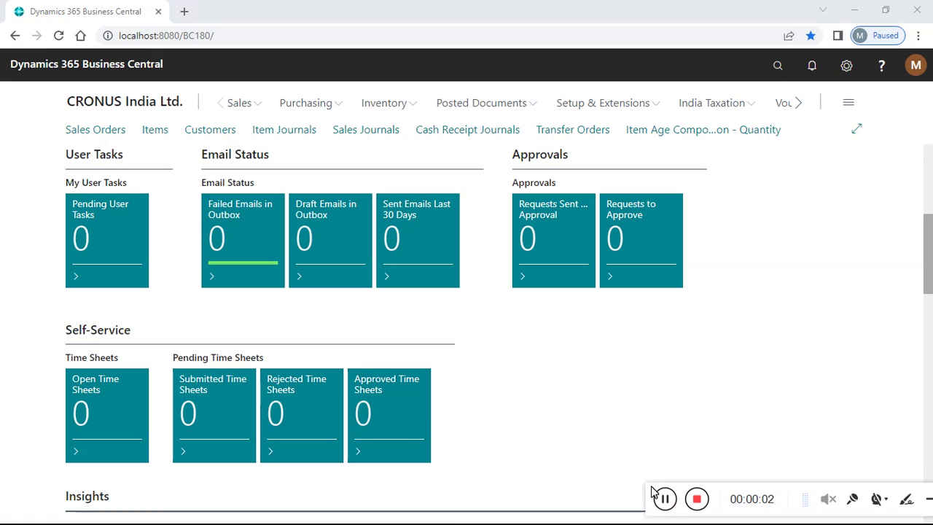
# Search for "againg" and expand the full list of matching reports and analysis
pyautogui.click(778, 66)
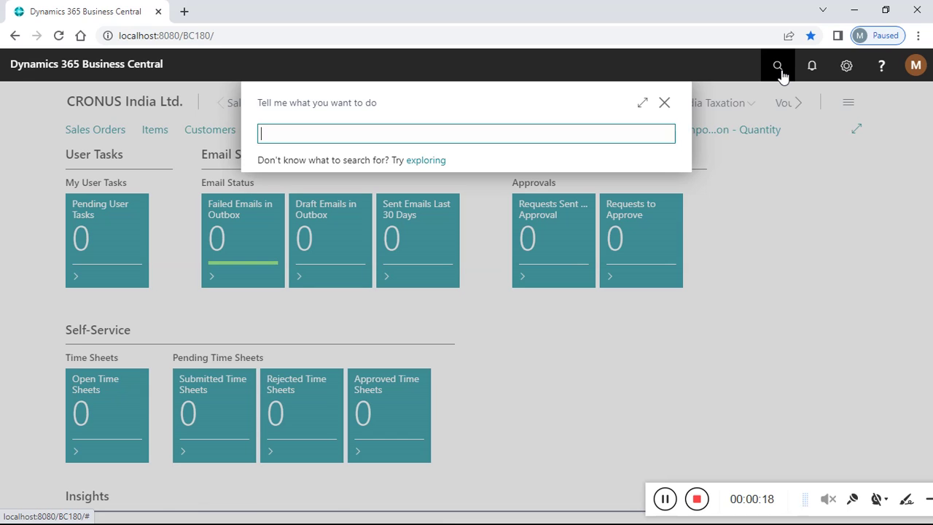
pyautogui.write('againg')
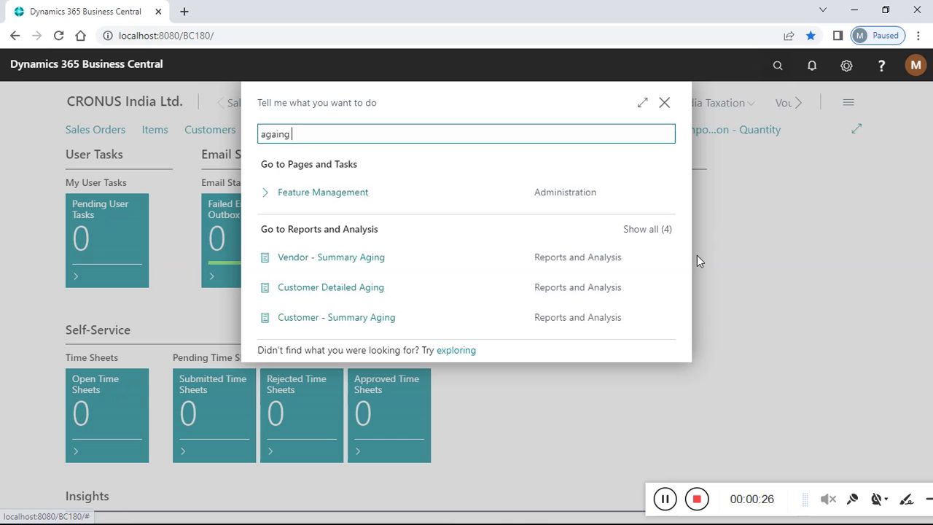
pyautogui.click(652, 230)
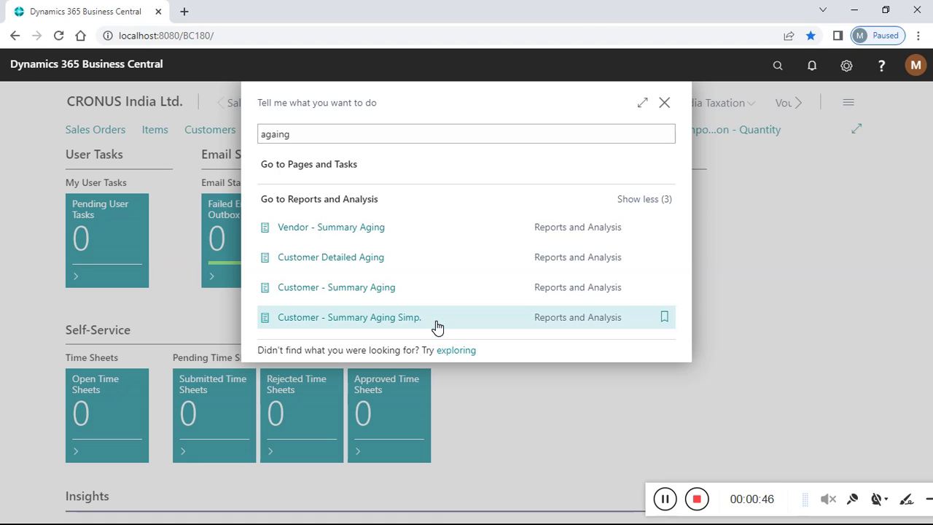
# Change the search to "age", review the listed reports through to the end, and close the search
pyautogui.click(332, 134)
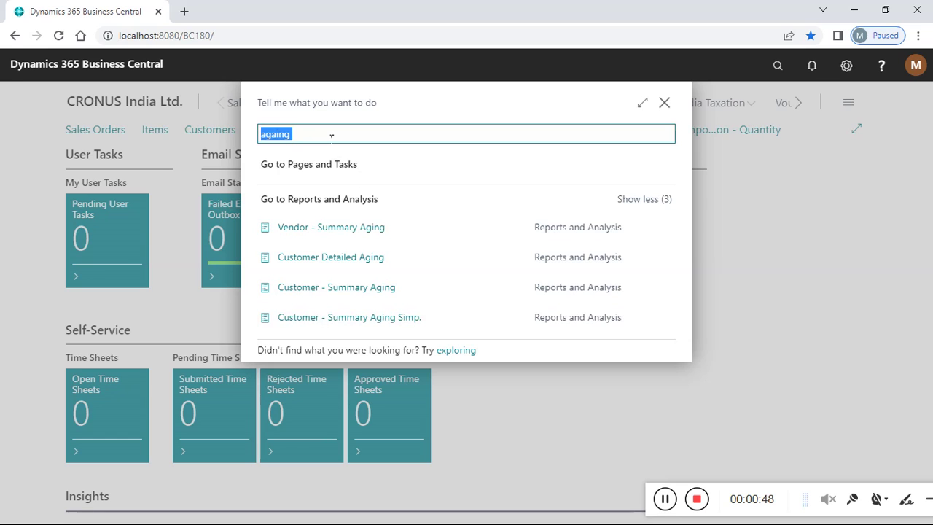
pyautogui.click(331, 135)
pyautogui.press('BackSpace')
pyautogui.press('BackSpace')
pyautogui.press('BackSpace')
pyautogui.press('BackSpace')
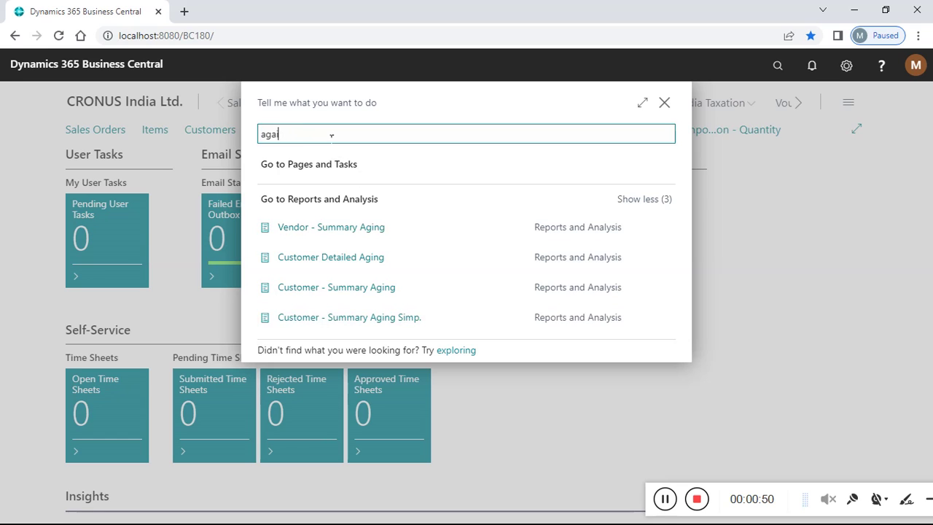
pyautogui.write('e')
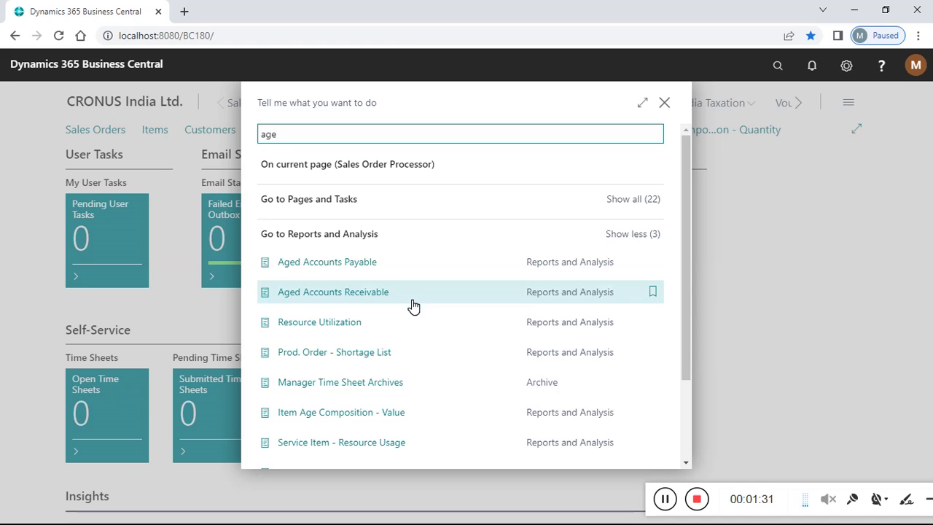
pyautogui.moveTo(684, 296); pyautogui.dragTo(687, 380)
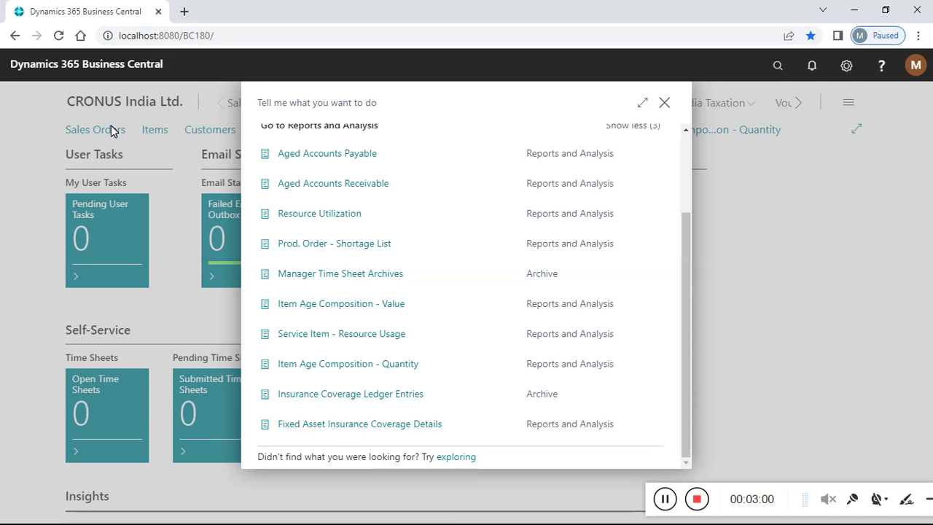
pyautogui.click(666, 108)
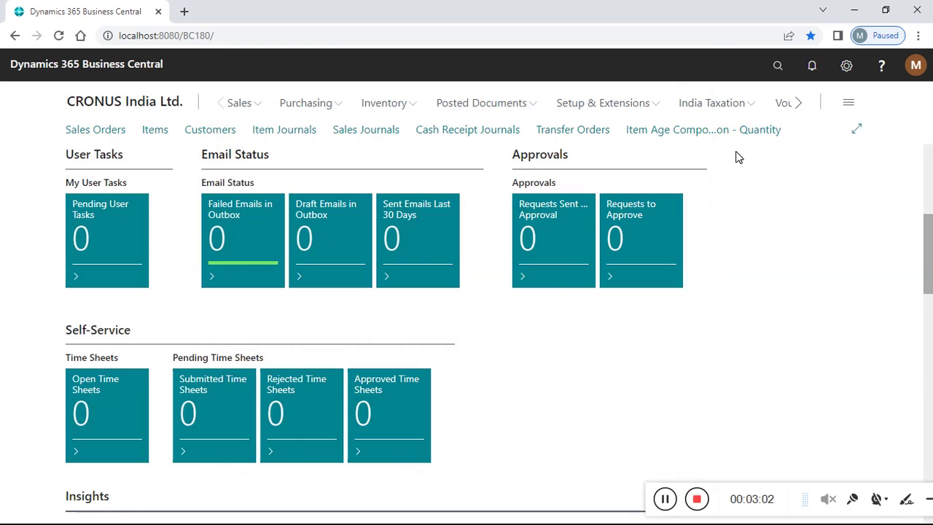
# View the job queue entries from the Report Inbox on the home page, and return to the home page
pyautogui.scroll(-10, 729, 150)
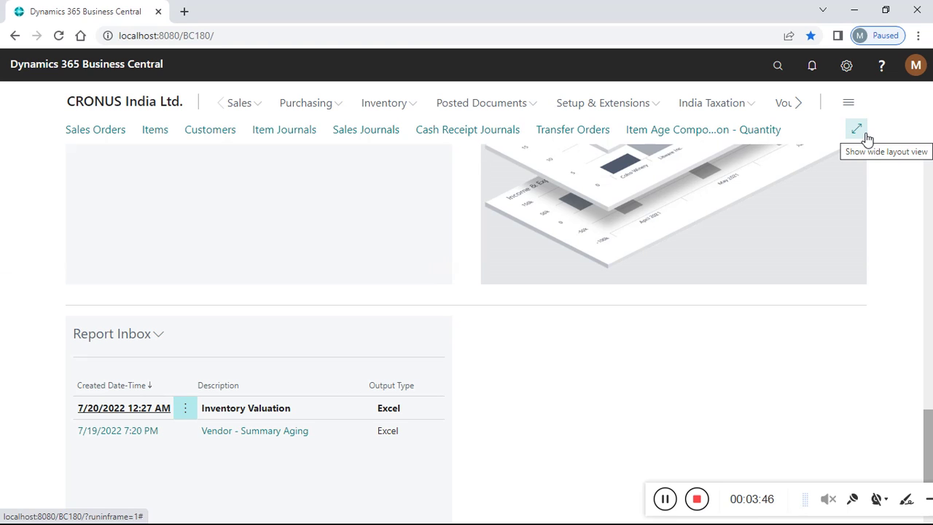
pyautogui.scroll(1, 929, 396)
pyautogui.moveTo(929, 396)
pyautogui.mouseDown()
pyautogui.moveTo(929, 211)
pyautogui.moveTo(929, 405)
pyautogui.mouseUp()
pyautogui.scroll(-4, 930, 405)
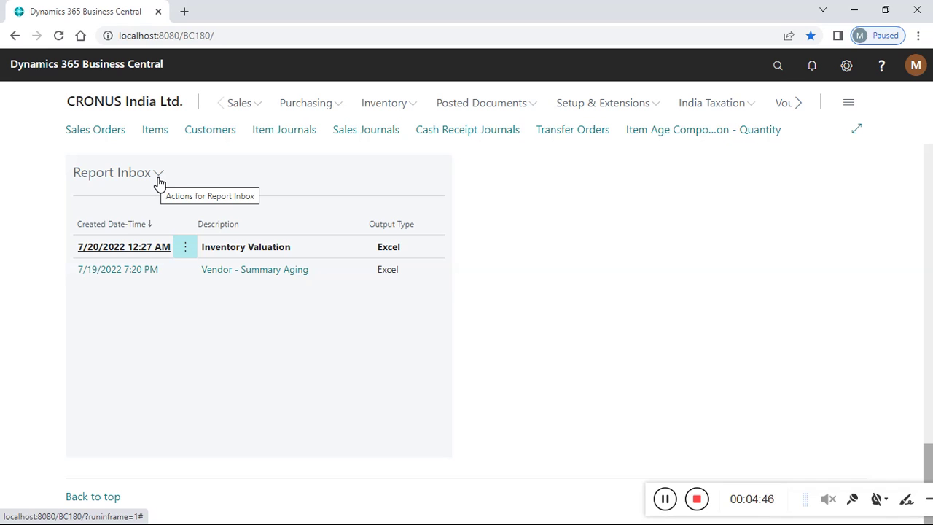
pyautogui.click(159, 175)
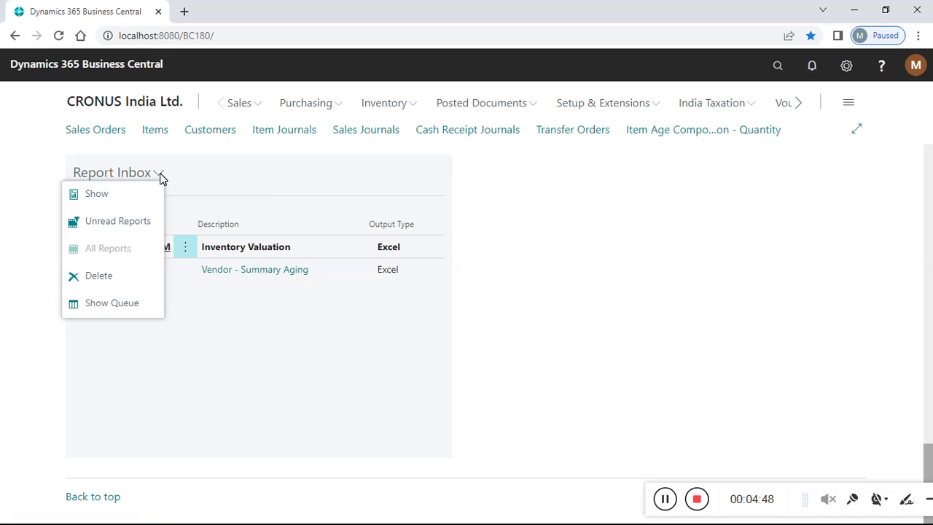
pyautogui.click(314, 249)
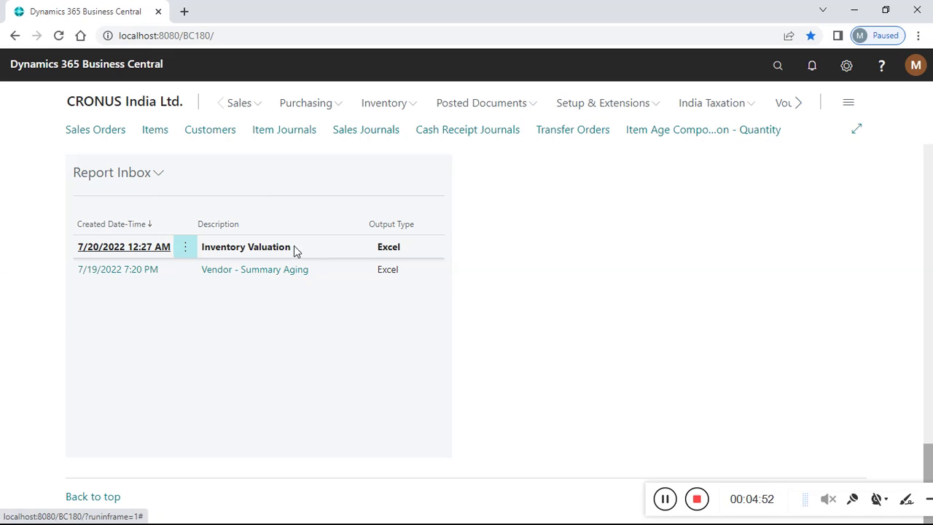
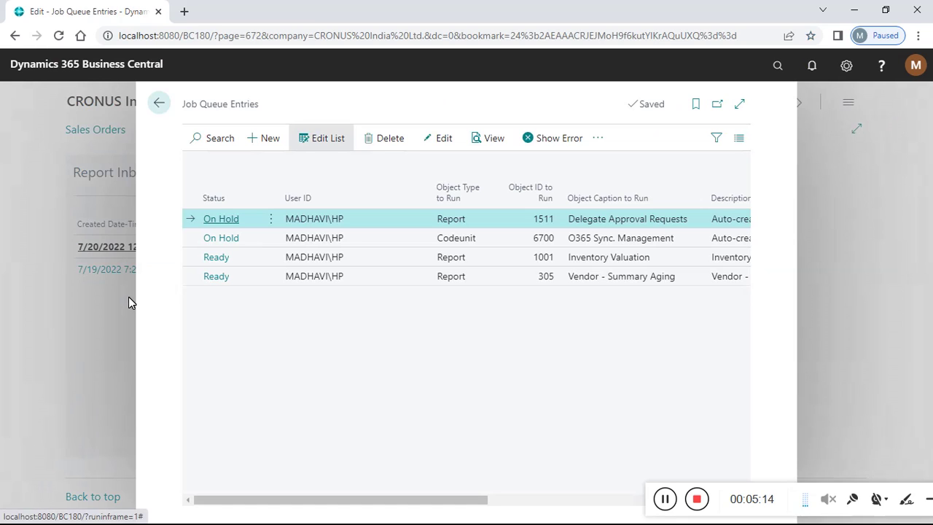
pyautogui.click(159, 103)
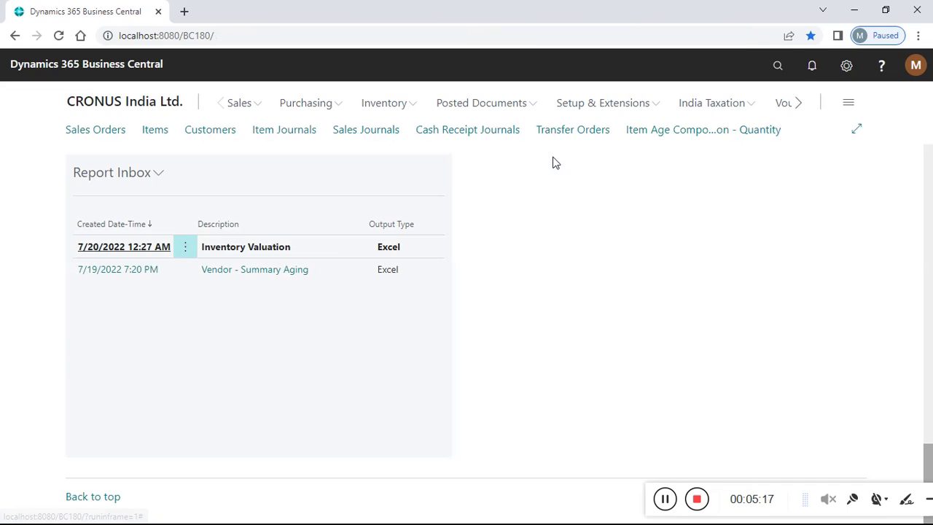
# Open the bookmarked Item Age Composition - Quantity report and review its title, options and filters
pyautogui.click(778, 67)
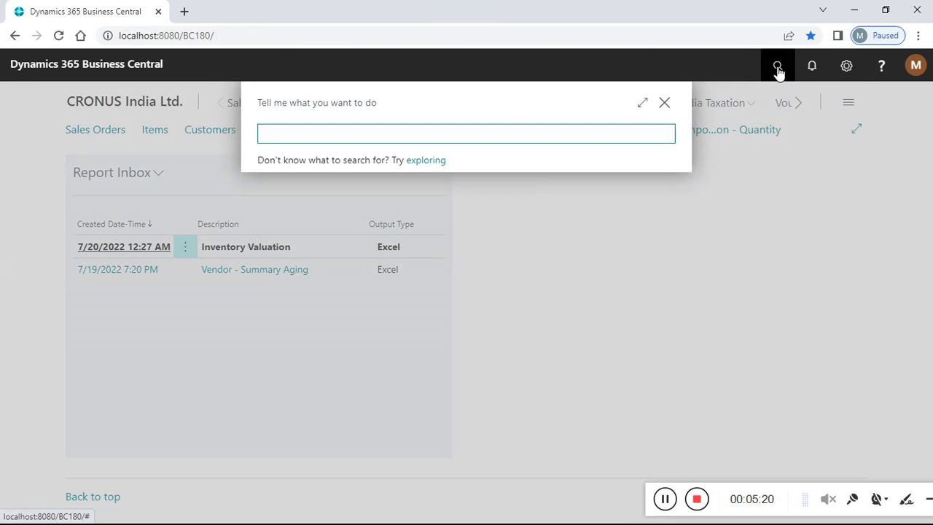
pyautogui.click(664, 103)
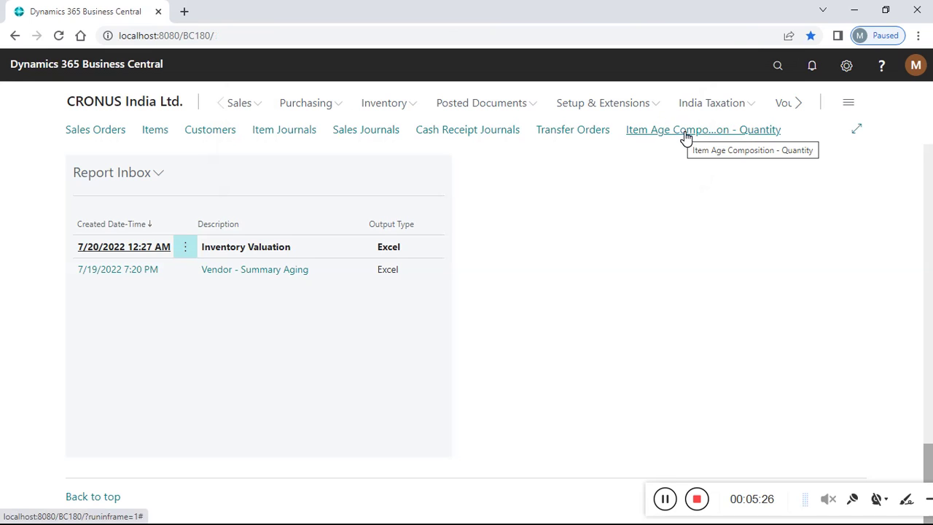
pyautogui.click(685, 131)
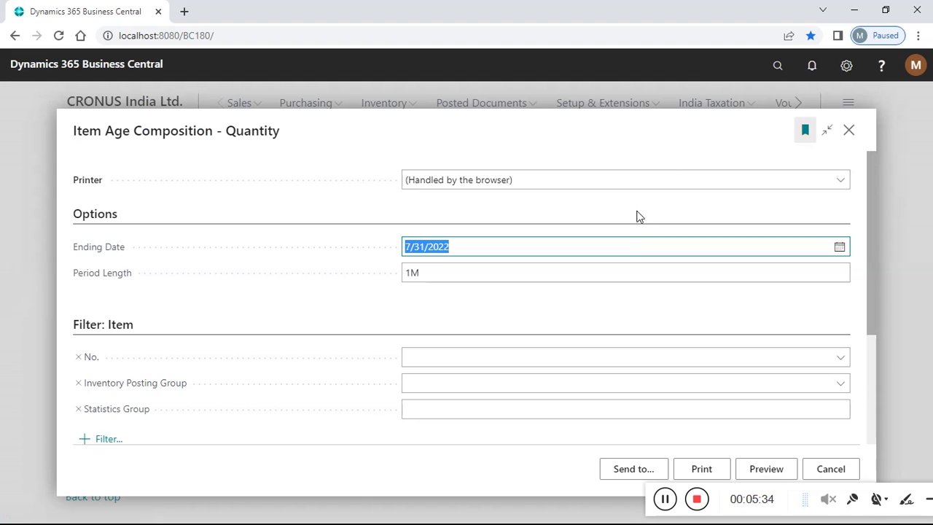
pyautogui.click(625, 254)
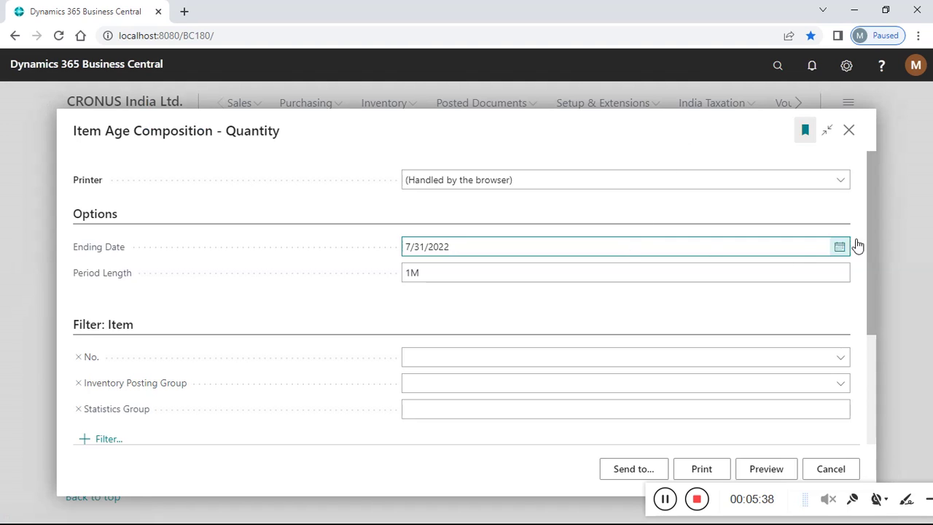
pyautogui.moveTo(867, 213); pyautogui.dragTo(873, 343)
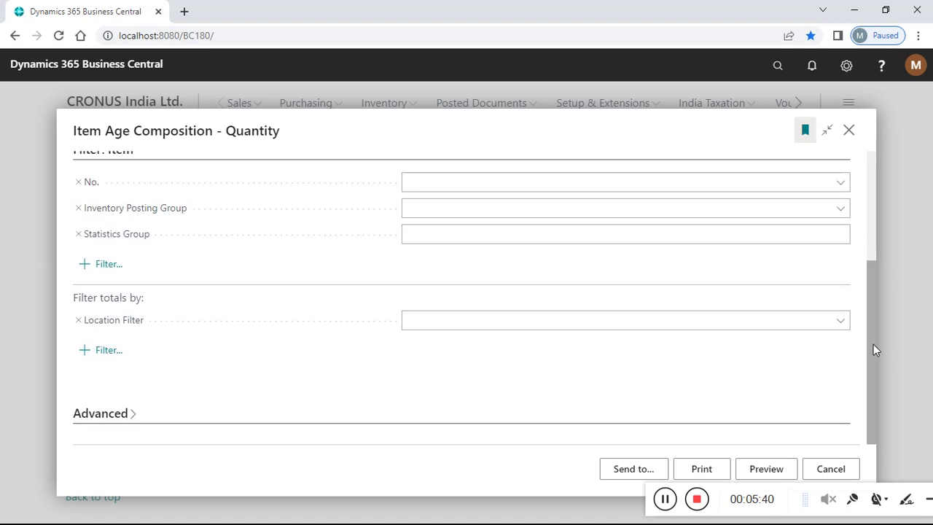
pyautogui.moveTo(877, 260); pyautogui.dragTo(878, 182)
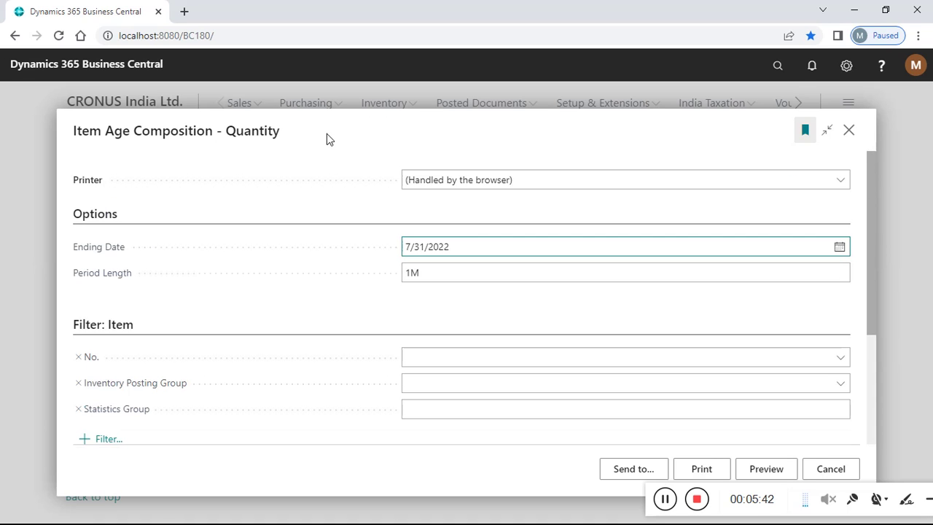
pyautogui.moveTo(304, 139); pyautogui.dragTo(75, 132)
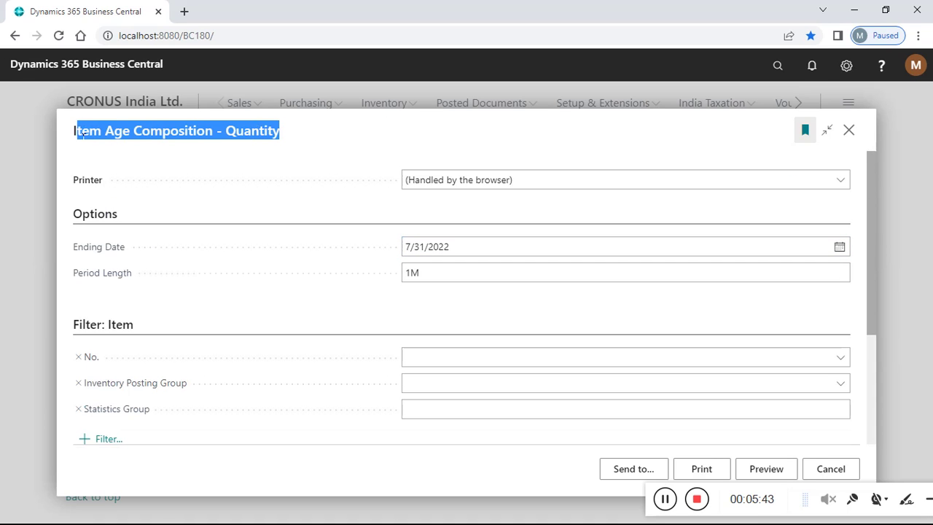
pyautogui.click(322, 139)
pyautogui.moveTo(321, 143); pyautogui.dragTo(73, 134)
pyautogui.click(295, 123)
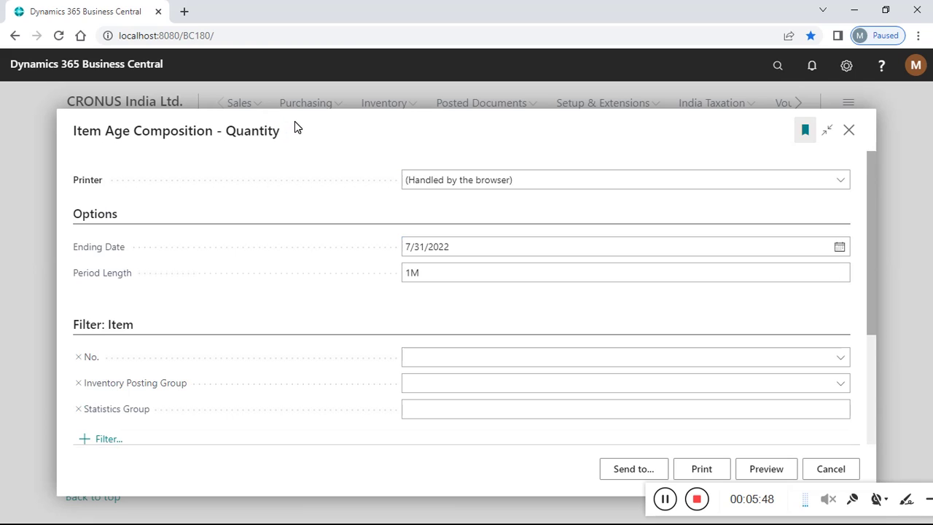
# Inspect the Item Age Composition - Quantity request page through Help & Support for its report ID, and close the report and the inspection
pyautogui.click(886, 71)
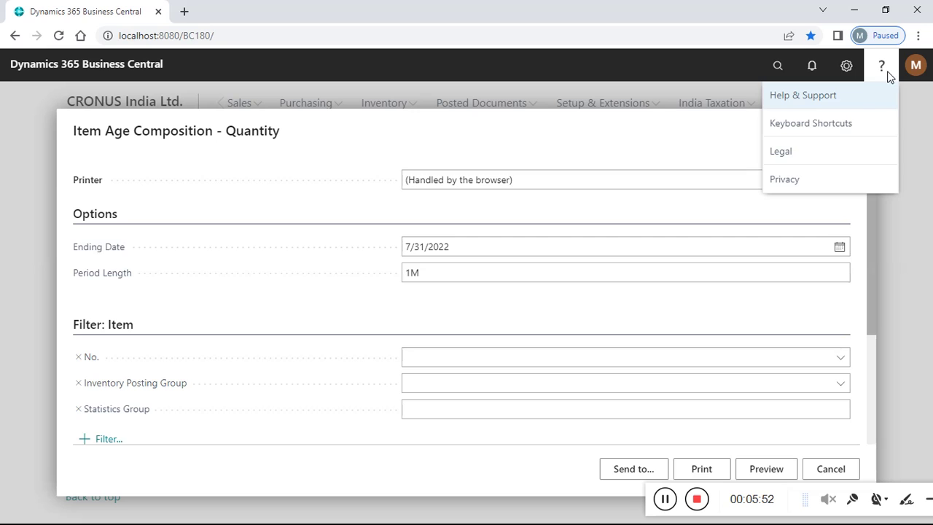
pyautogui.click(590, 150)
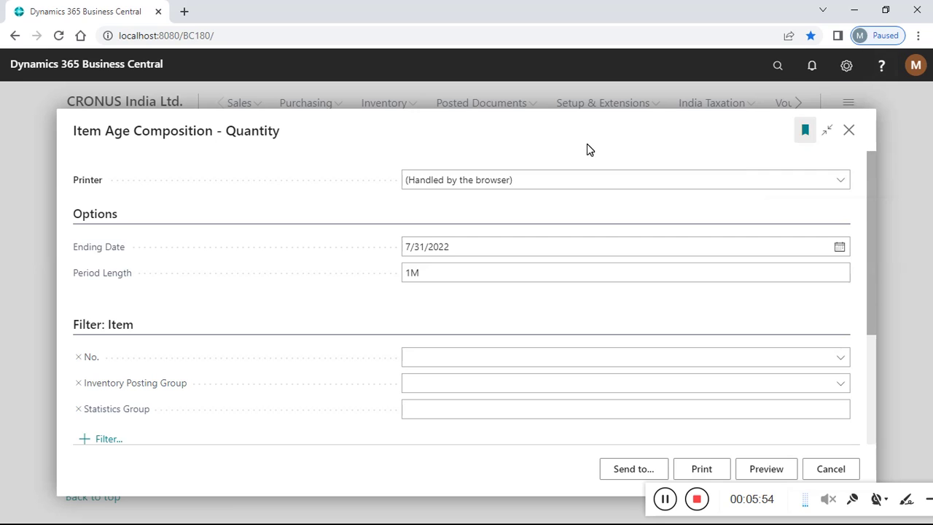
pyautogui.click(826, 130)
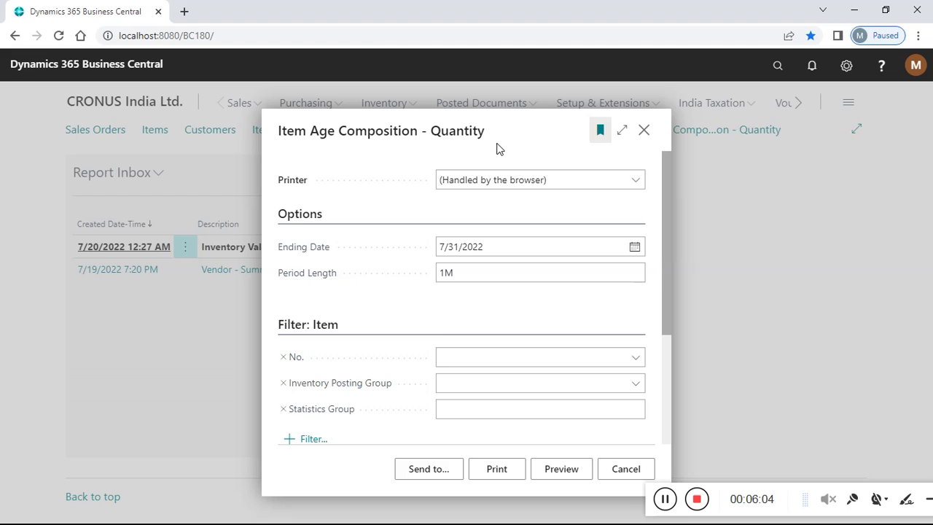
pyautogui.click(881, 67)
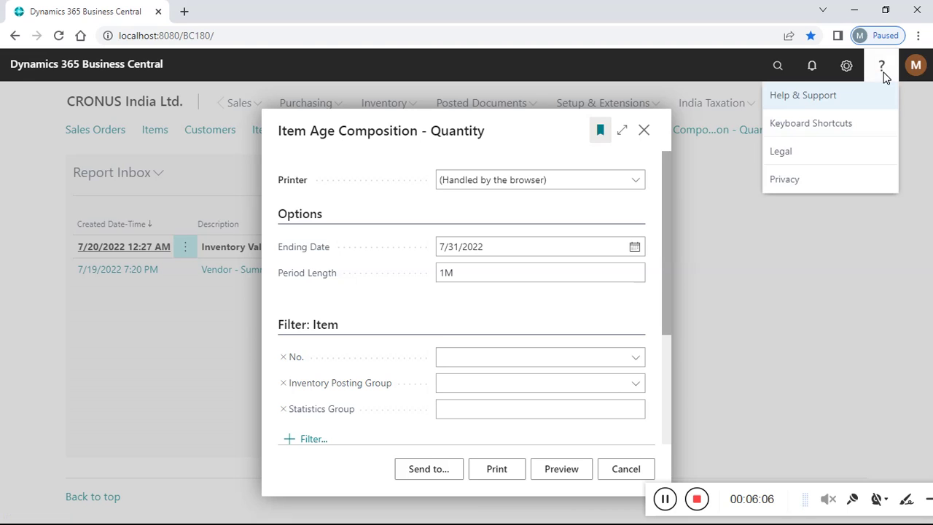
pyautogui.click(859, 101)
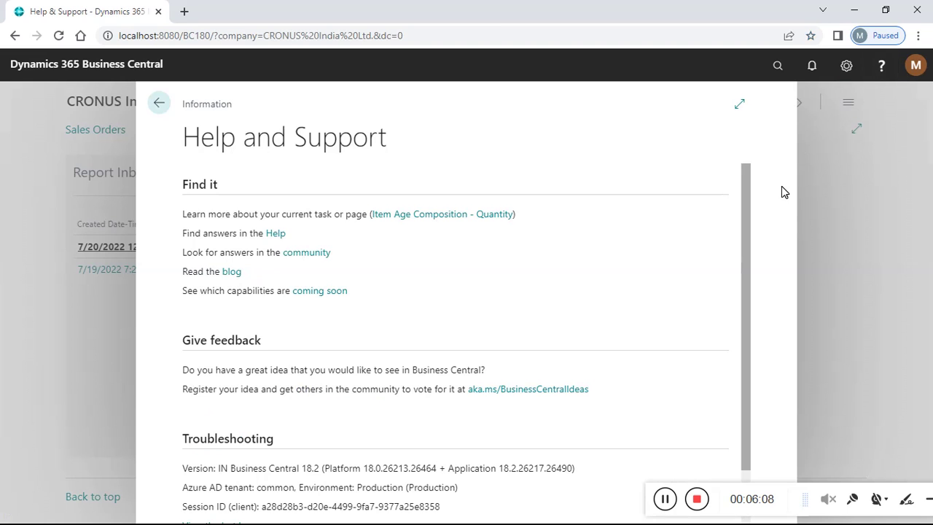
pyautogui.moveTo(744, 184); pyautogui.dragTo(756, 323)
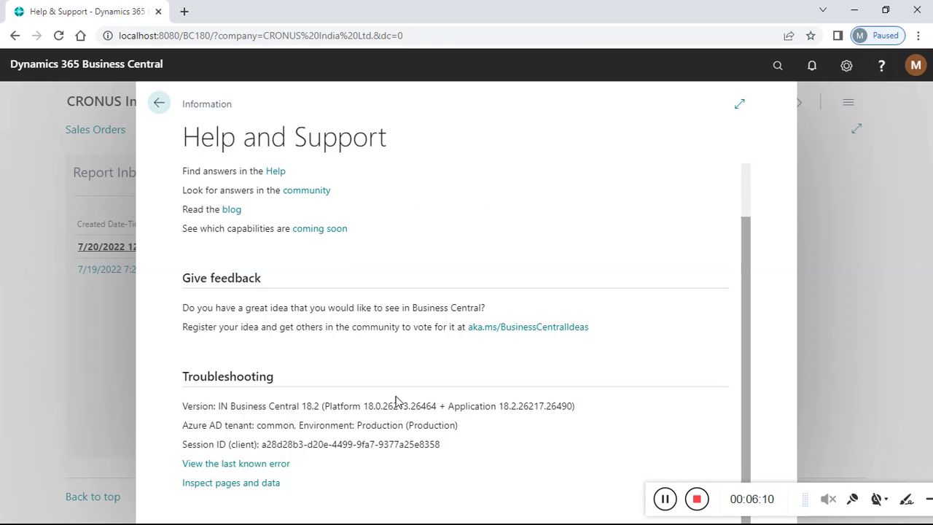
pyautogui.click(260, 483)
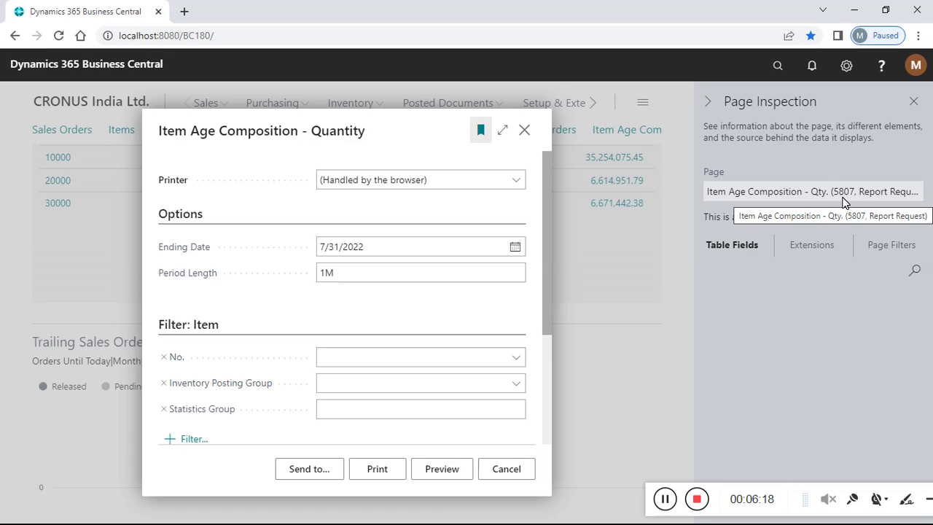
pyautogui.click(524, 131)
pyautogui.click(916, 104)
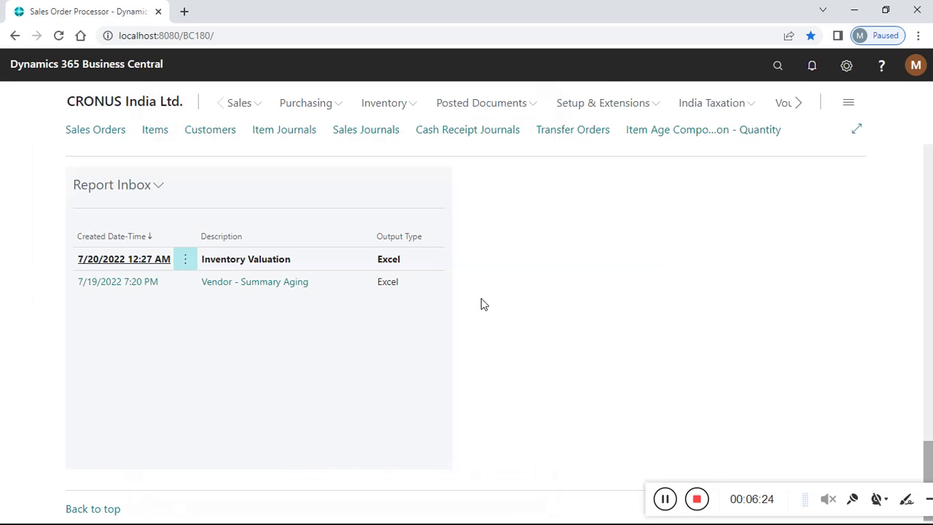
# Open the job queue entries from the Report Inbox and create a new entry with Report as the object type to run
pyautogui.click(161, 186)
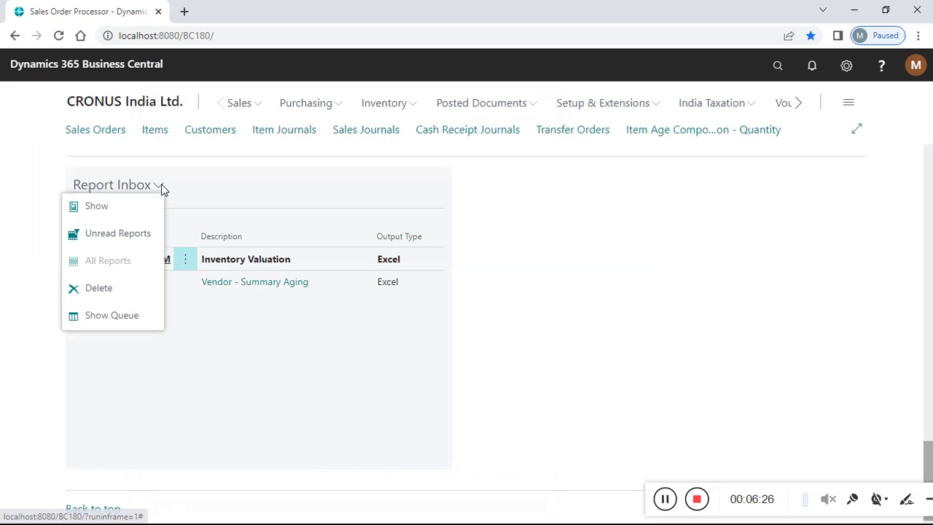
pyautogui.click(112, 318)
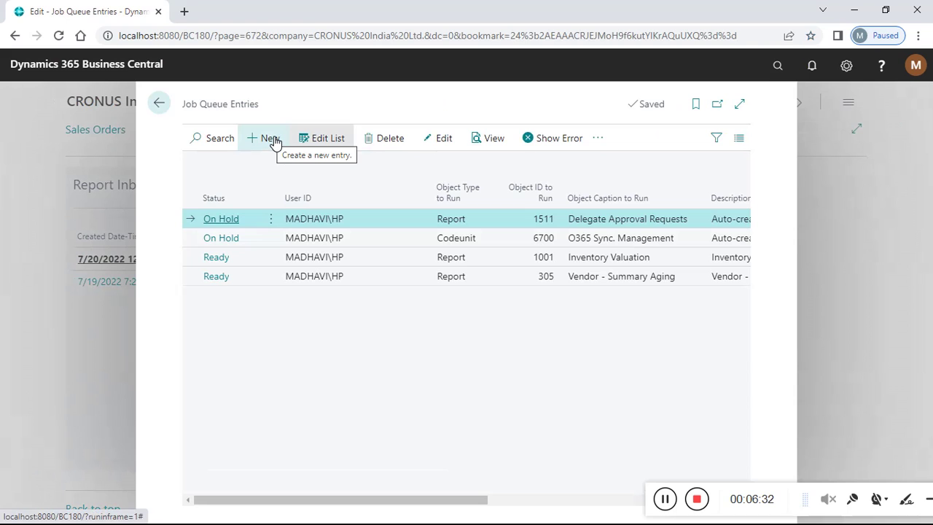
pyautogui.click(271, 139)
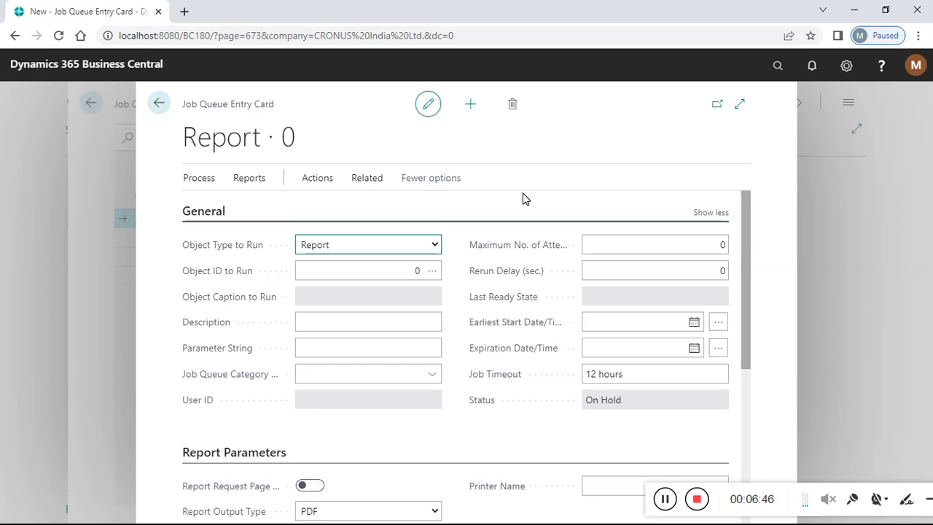
pyautogui.click(435, 245)
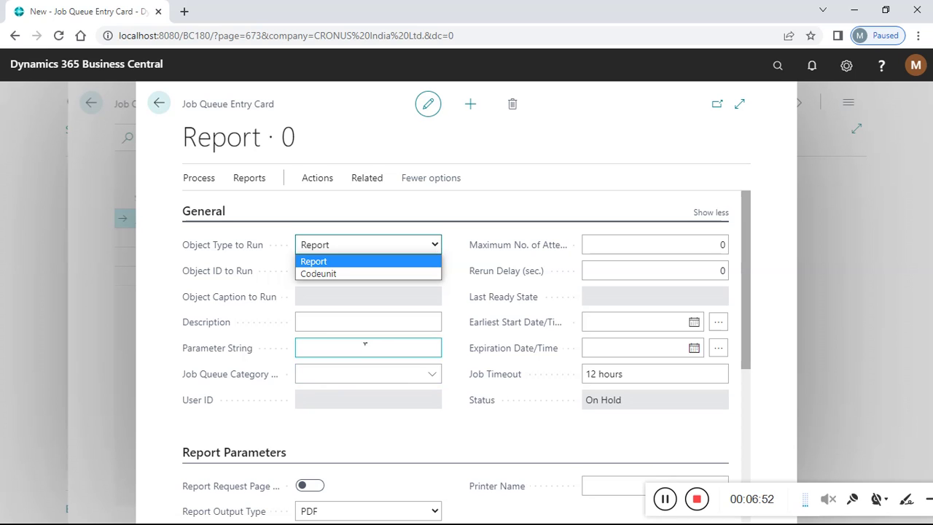
pyautogui.click(353, 328)
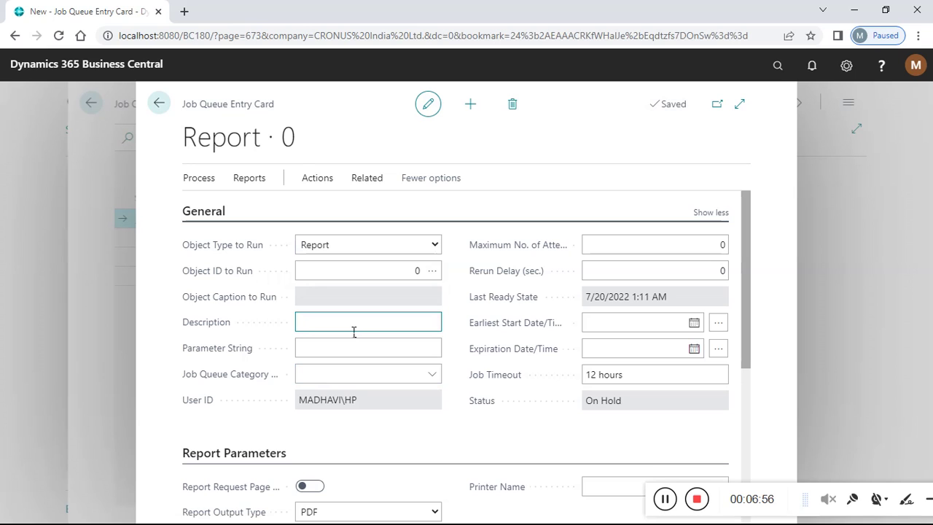
# Look up report 5807 in the object list for Object ID to Run, and close the list without selecting it
pyautogui.click(416, 270)
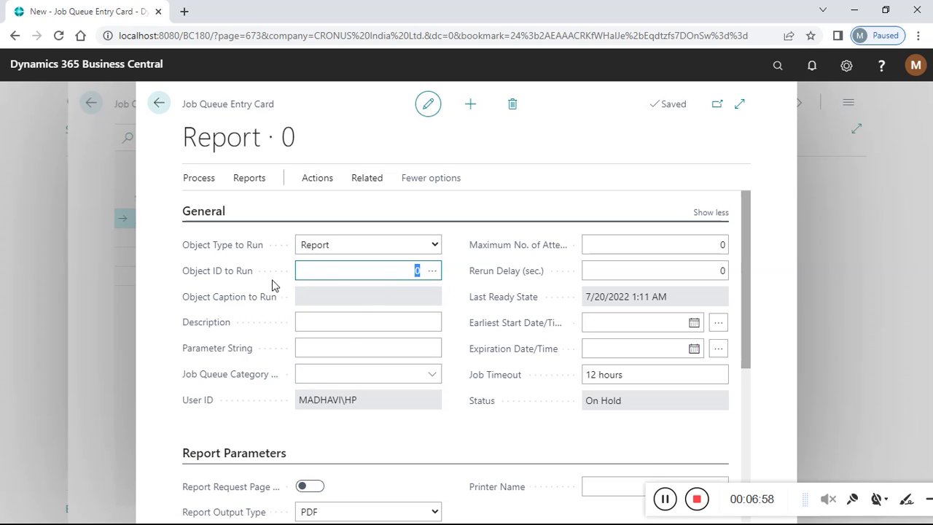
pyautogui.moveTo(202, 277)
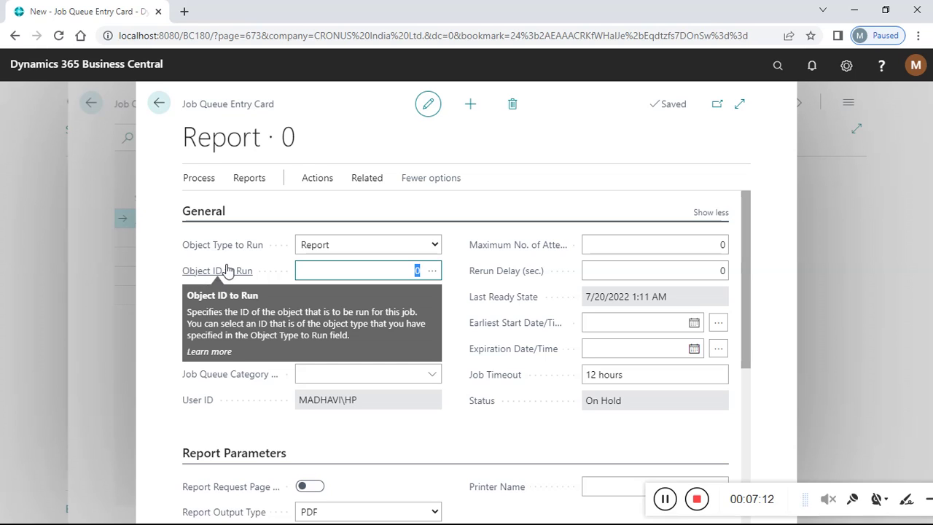
pyautogui.moveTo(253, 277)
pyautogui.click(432, 273)
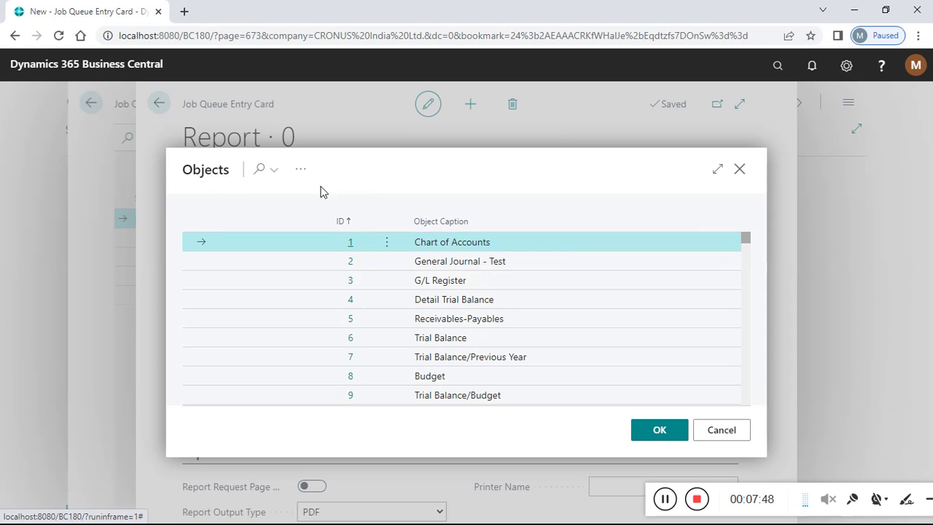
pyautogui.click(263, 181)
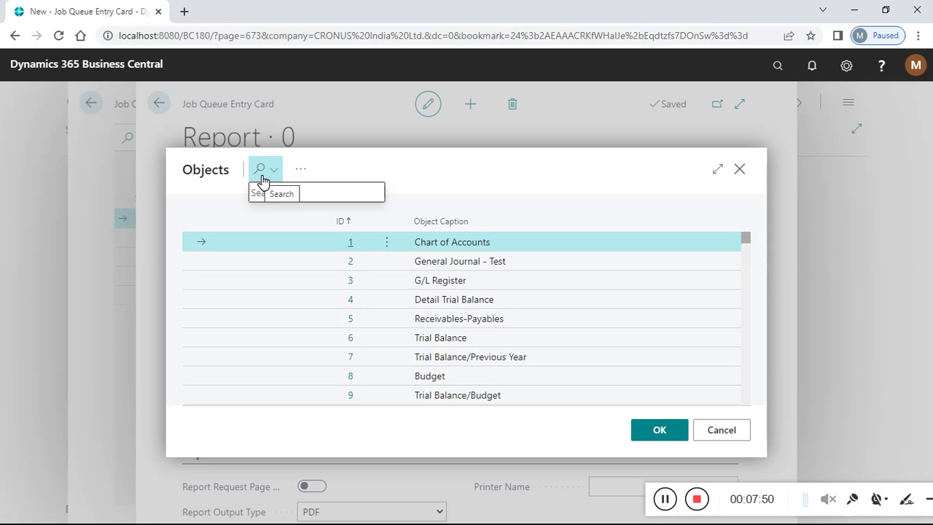
pyautogui.write('5807')
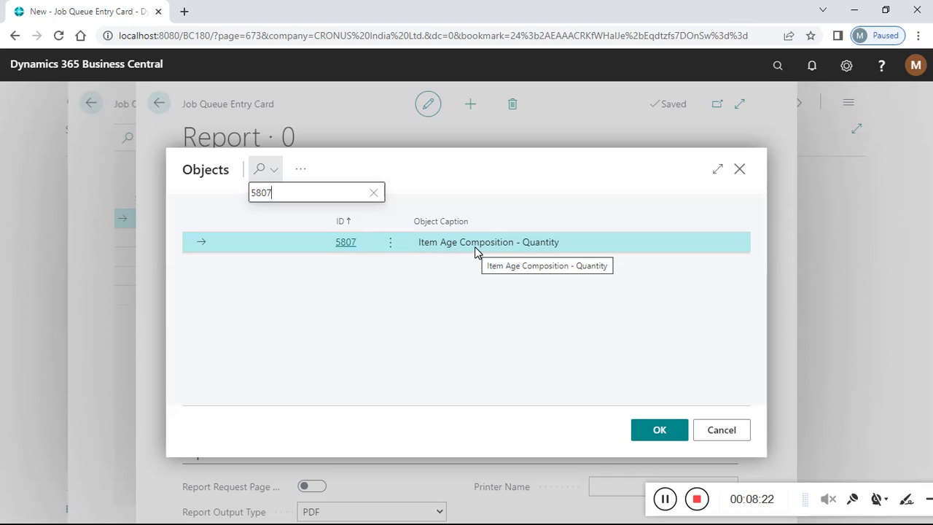
pyautogui.click(744, 442)
# Set Object ID to Run to 5807, and check the available job queue category codes without choosing one
pyautogui.write('5807')
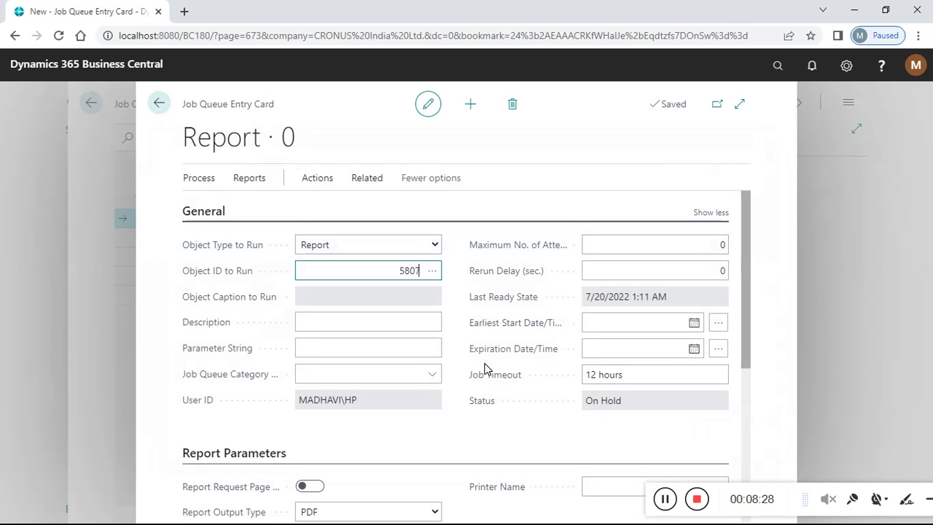
pyautogui.press('Tab')
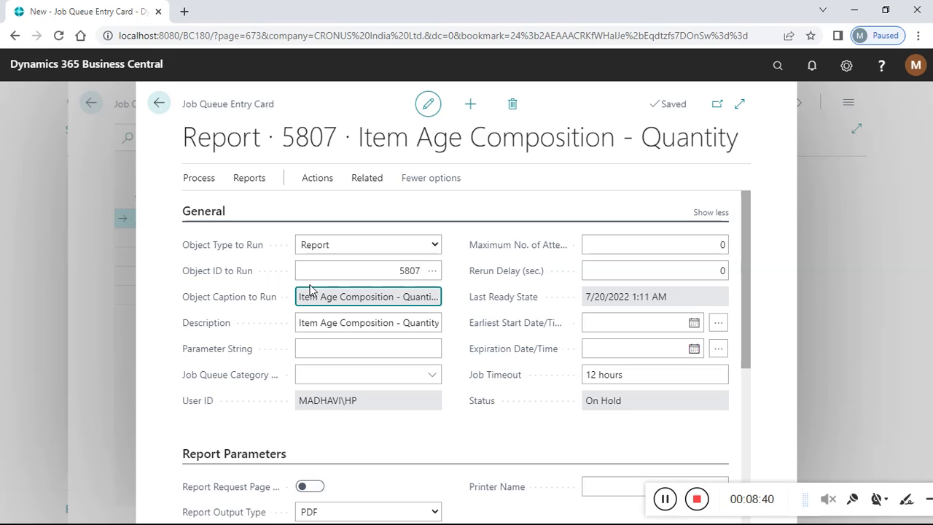
pyautogui.click(397, 277)
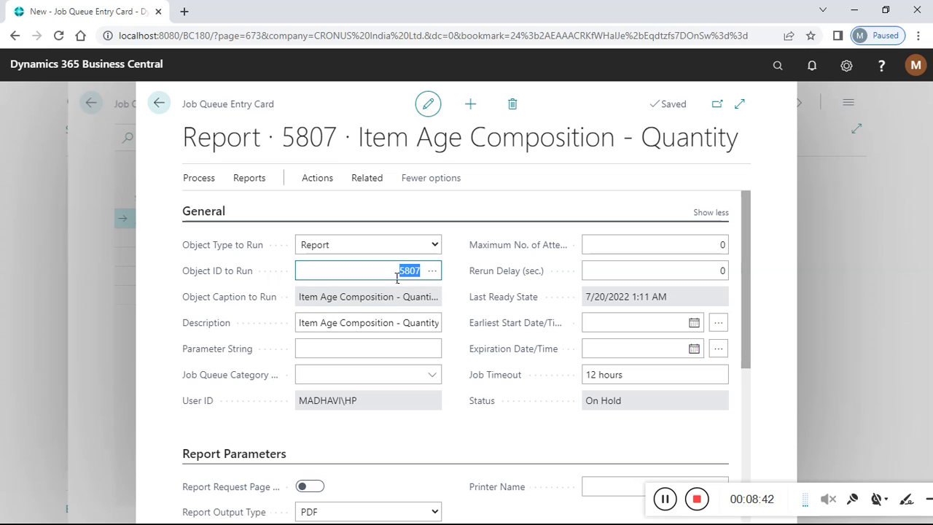
pyautogui.click(412, 353)
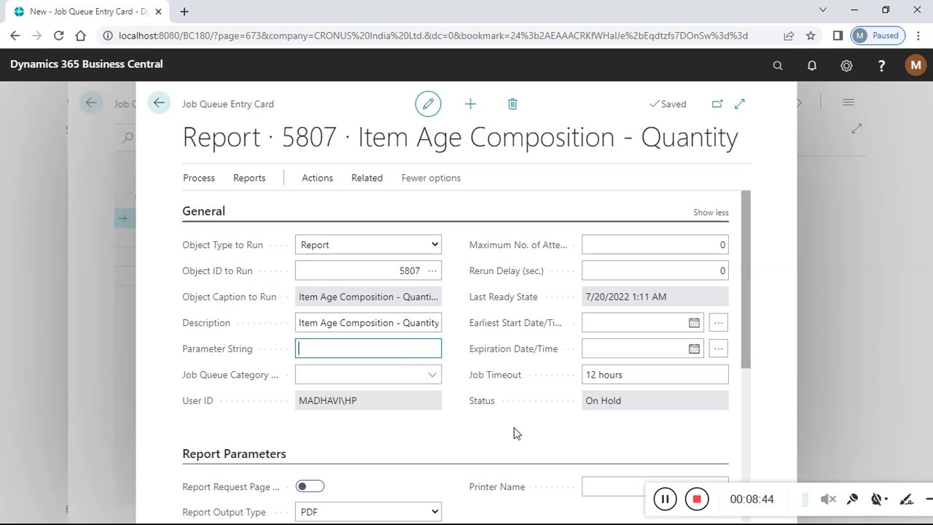
pyautogui.click(434, 376)
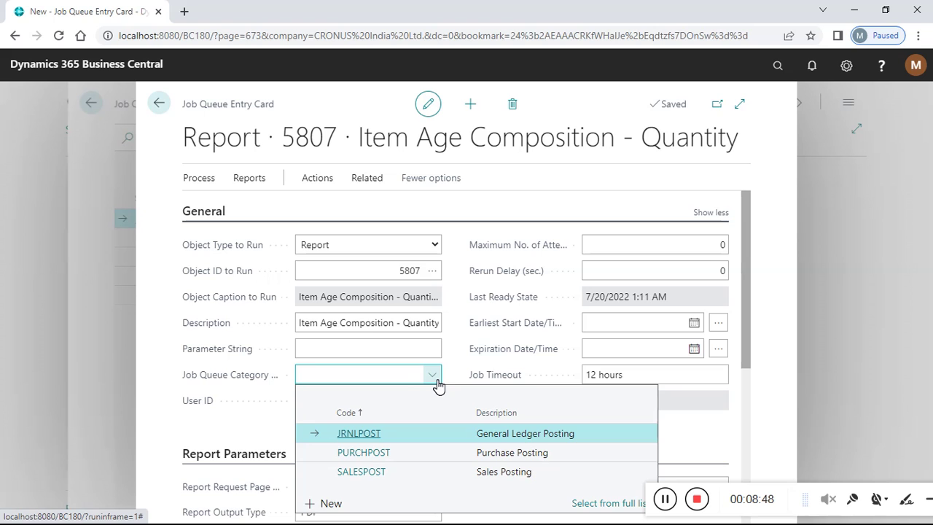
pyautogui.click(458, 355)
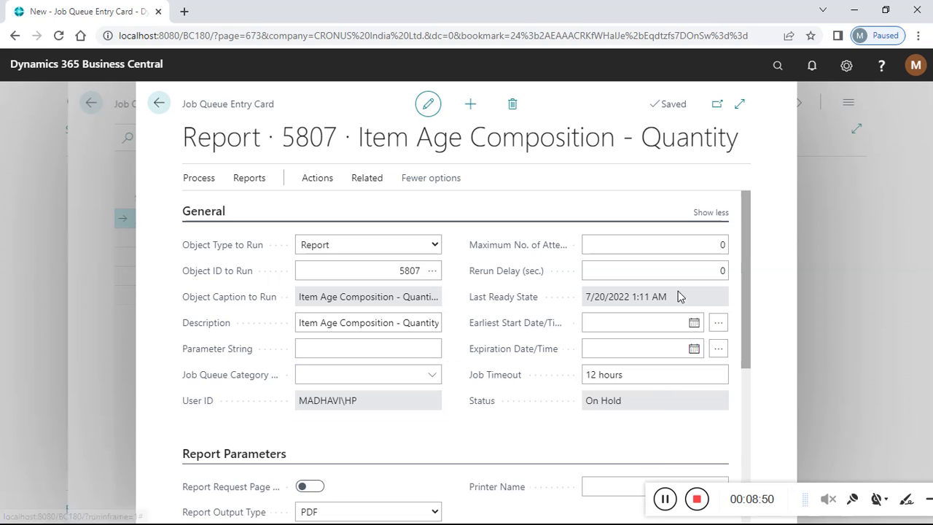
# Turn on the report request page options in the entry's Report Parameters
pyautogui.moveTo(749, 272); pyautogui.dragTo(748, 294)
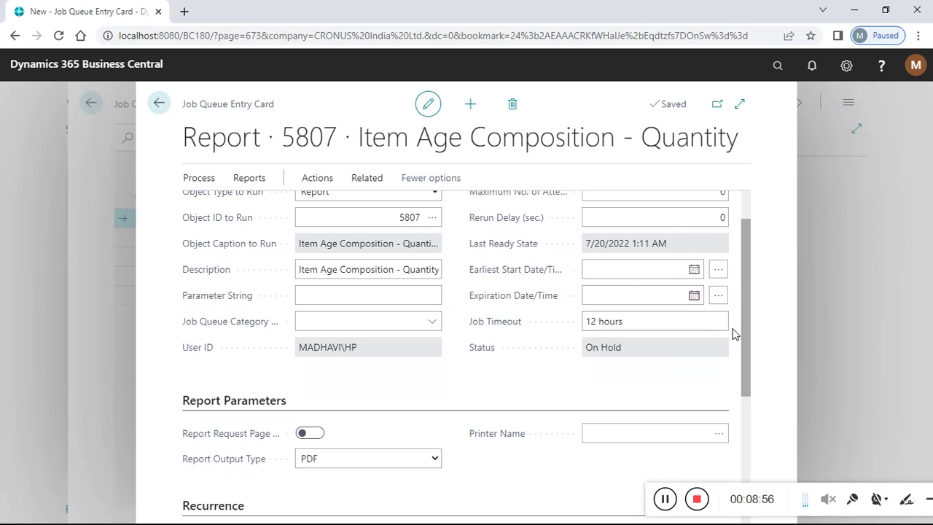
pyautogui.moveTo(744, 334); pyautogui.dragTo(751, 394)
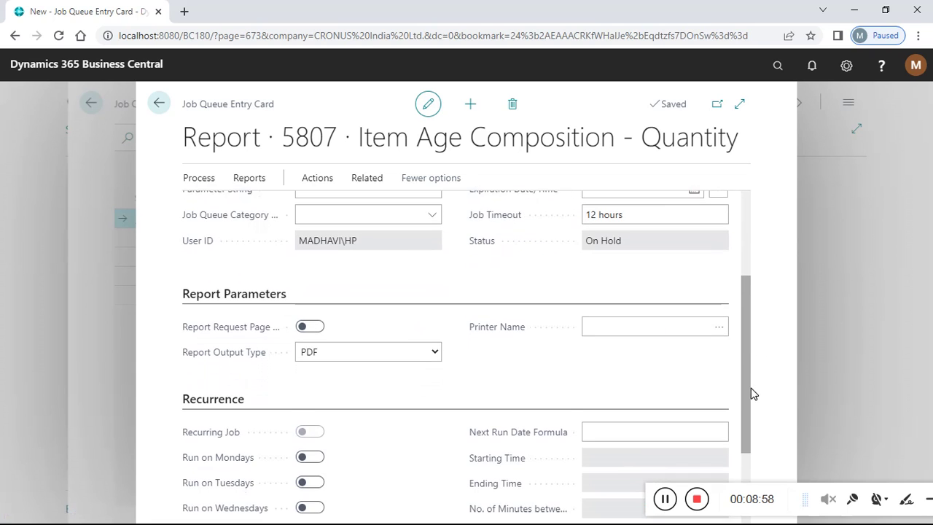
pyautogui.click(316, 319)
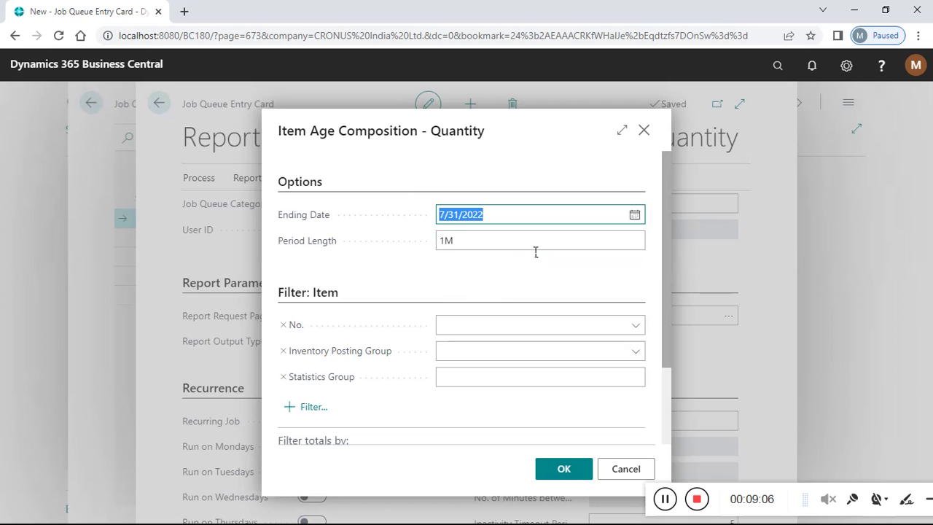
# Examine the Ending Date, its calendar and the Period Length in the Item Age Composition - Quantity options
pyautogui.click(500, 247)
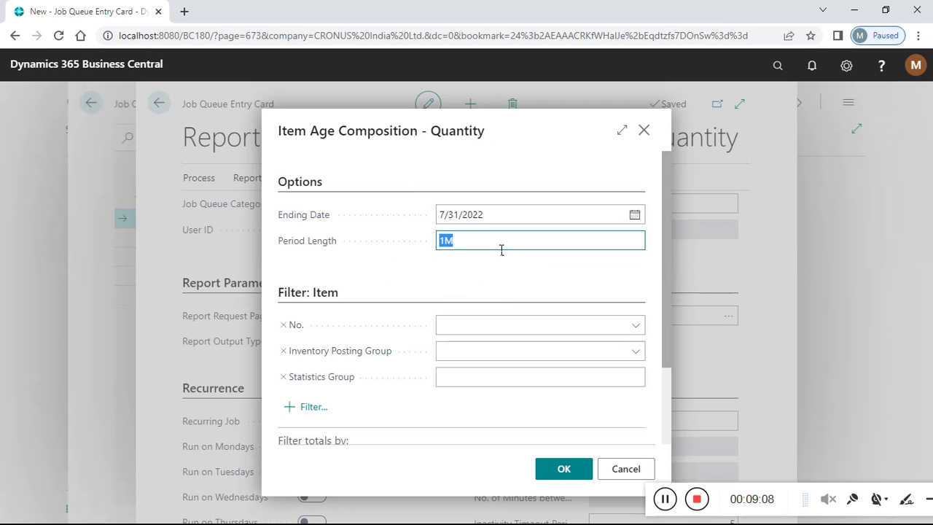
pyautogui.click(514, 216)
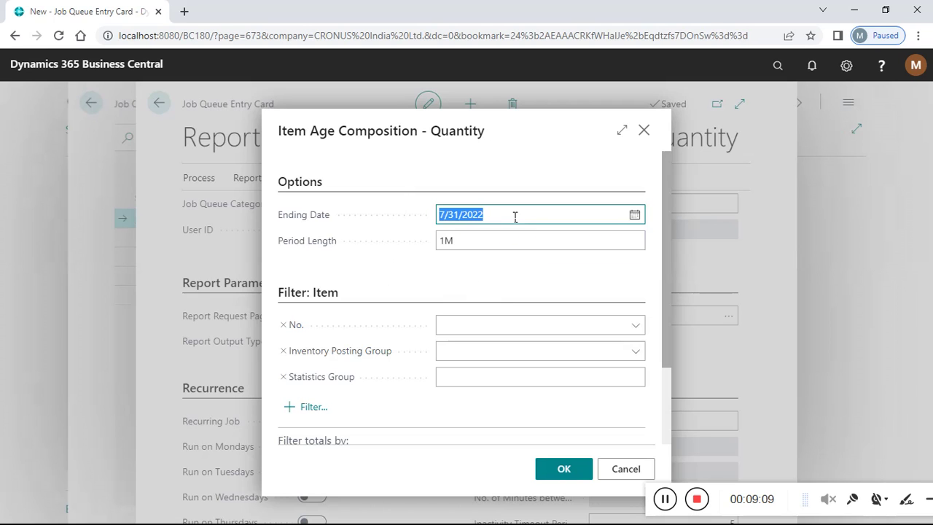
pyautogui.click(636, 220)
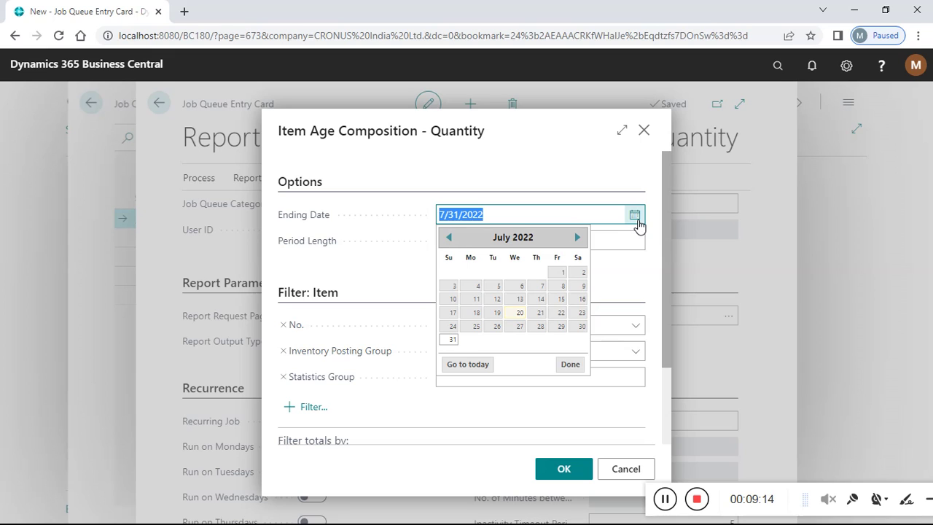
pyautogui.click(612, 221)
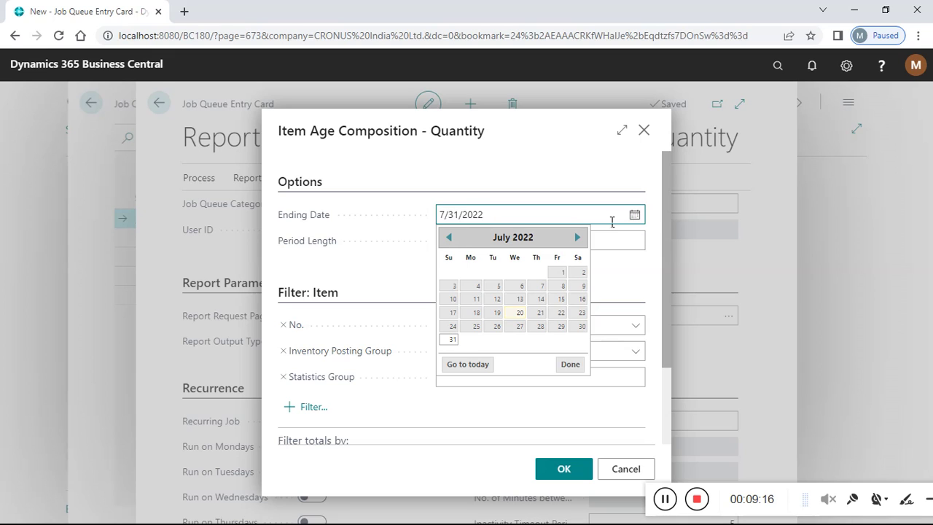
pyautogui.click(633, 260)
pyautogui.click(520, 242)
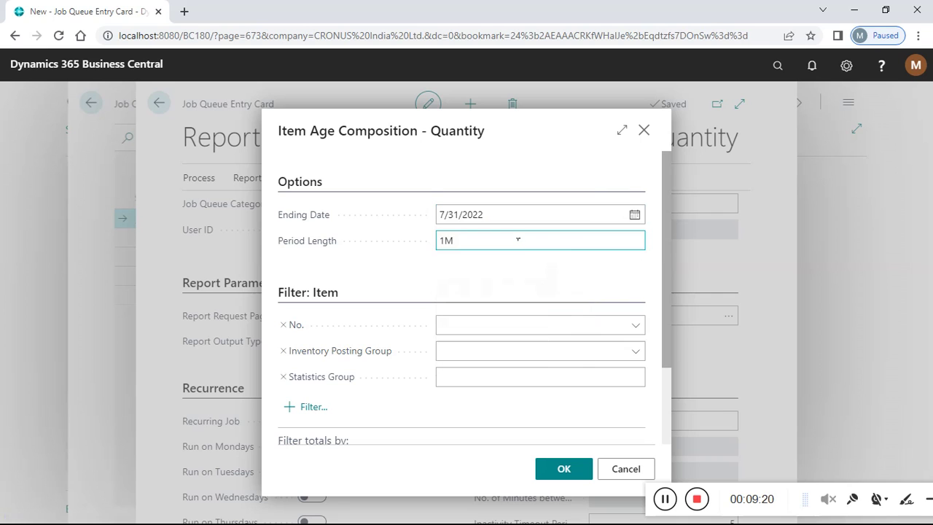
pyautogui.click(635, 219)
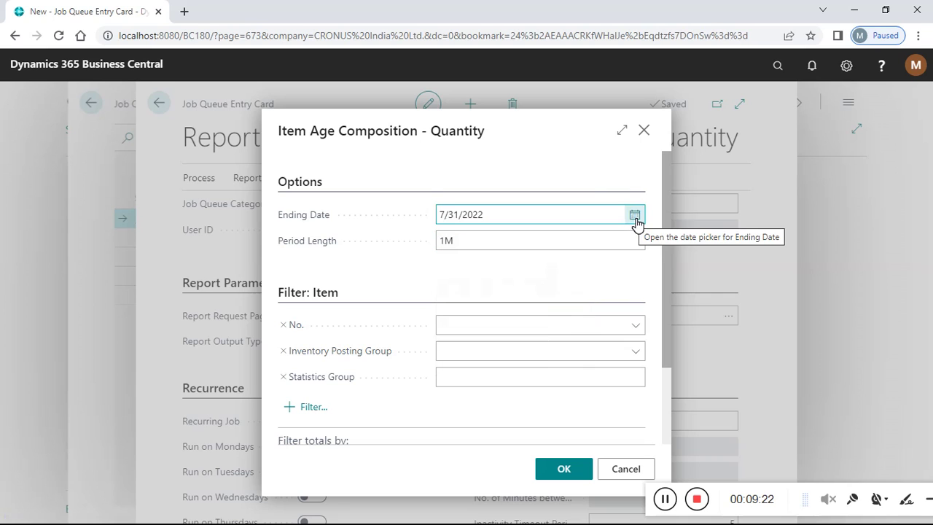
pyautogui.click(491, 220)
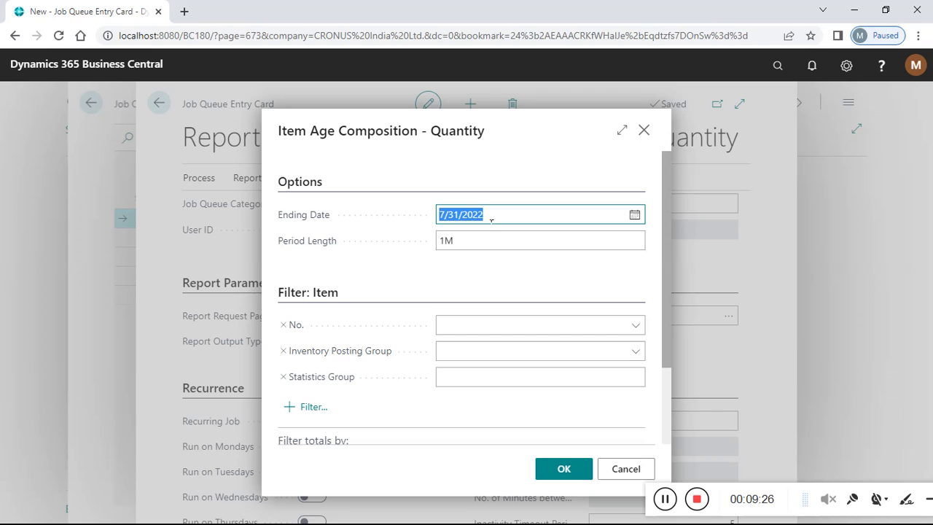
pyautogui.moveTo(326, 221)
# Set the report's Period Length to 15D
pyautogui.click(480, 243)
pyautogui.write('15D')
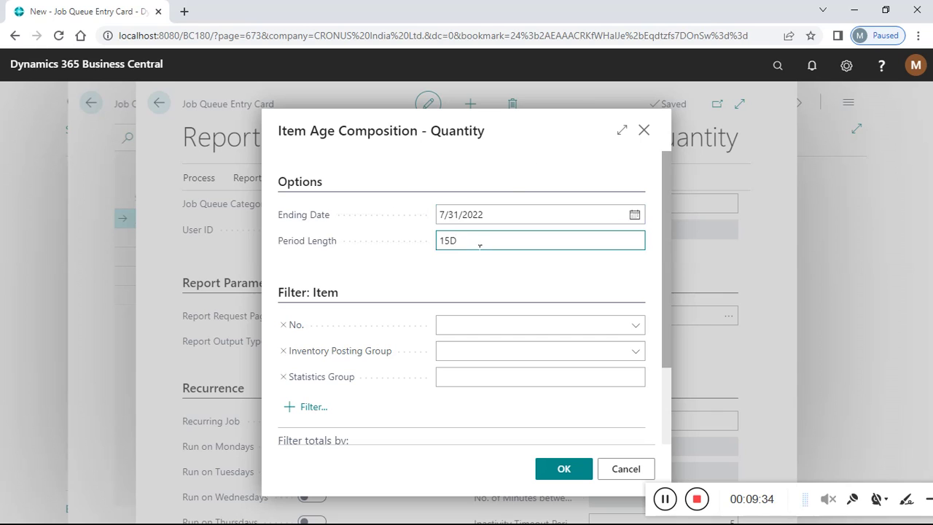
pyautogui.click(460, 271)
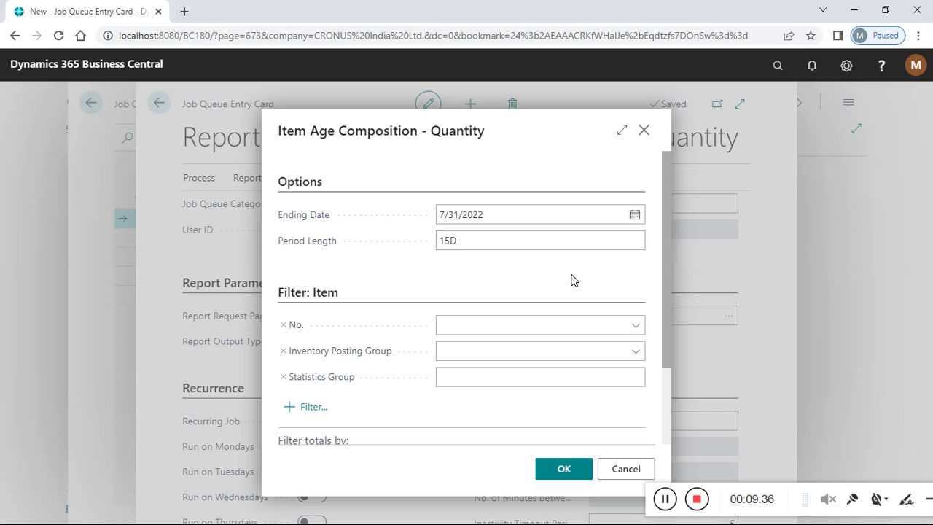
# Review the item and location filters, leave them blank, and confirm the report's request page options
pyautogui.click(520, 332)
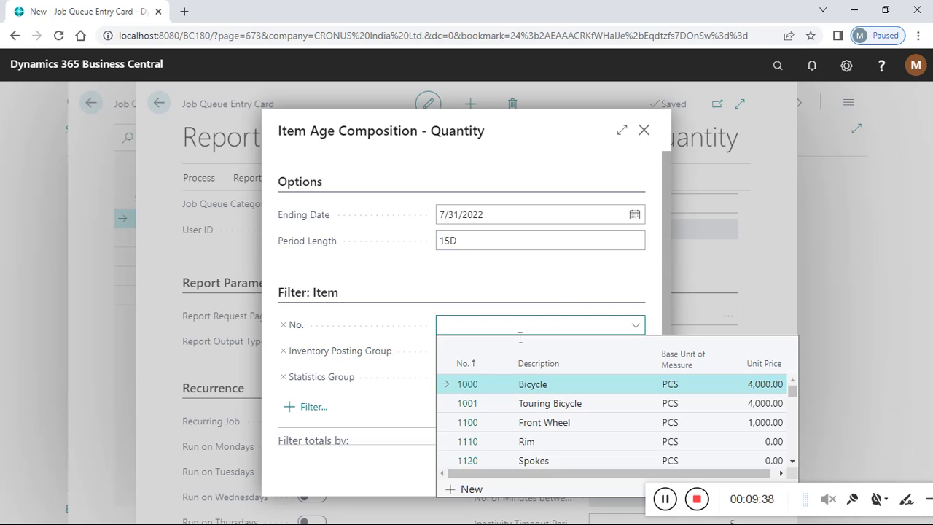
pyautogui.click(566, 271)
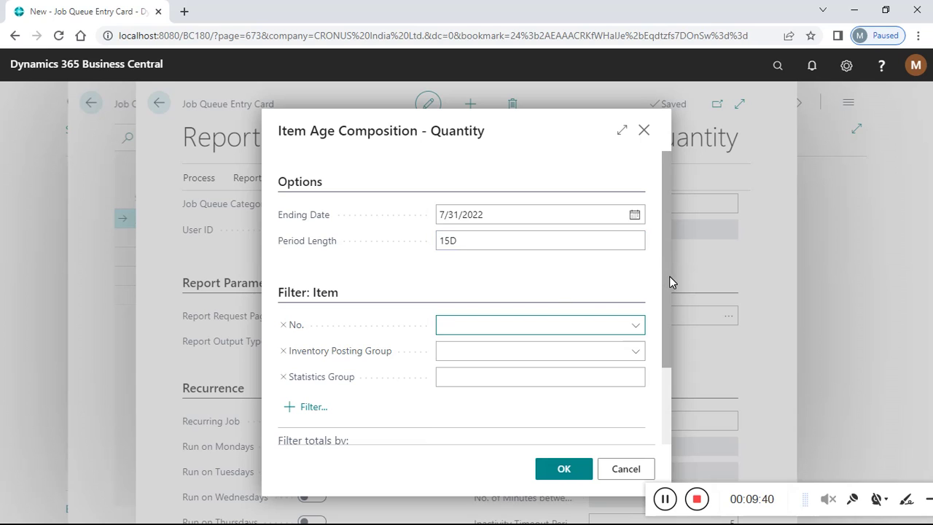
pyautogui.moveTo(666, 277); pyautogui.dragTo(665, 343)
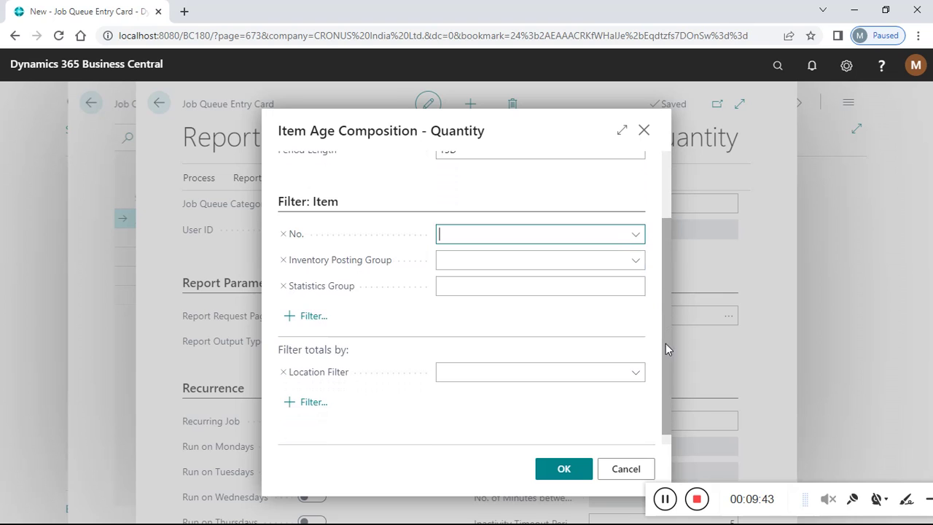
pyautogui.click(460, 268)
pyautogui.click(404, 371)
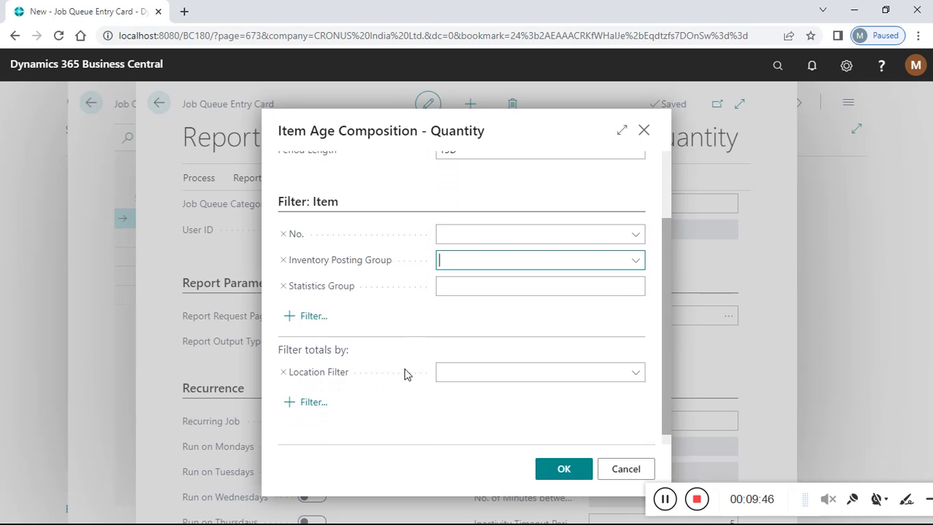
pyautogui.click(468, 378)
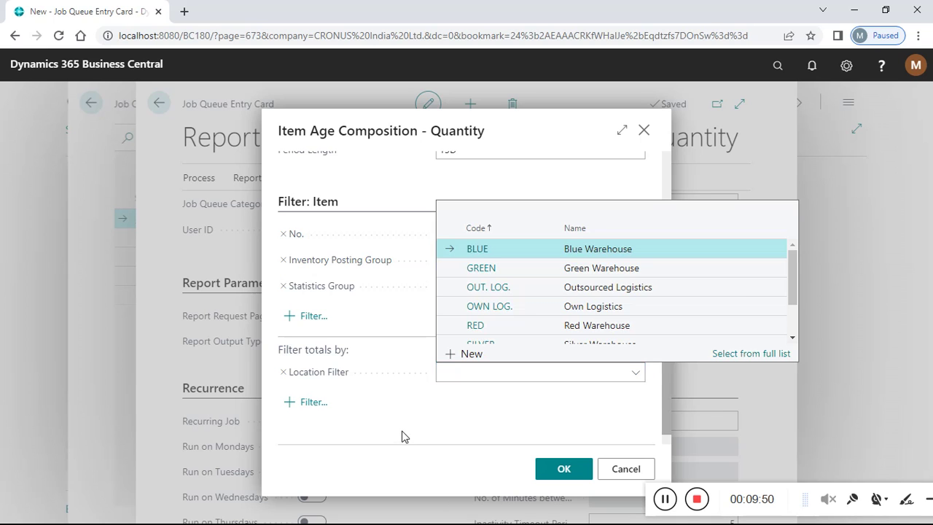
pyautogui.press('Escape')
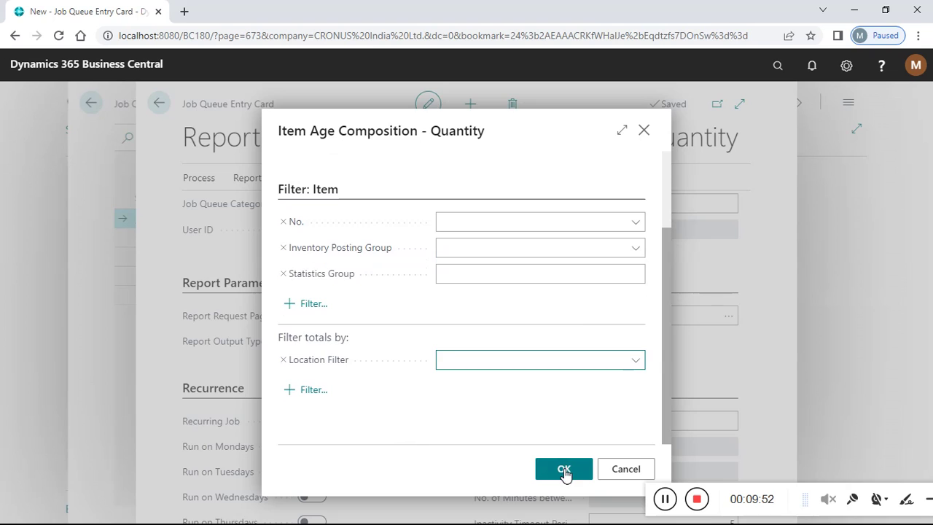
pyautogui.click(564, 469)
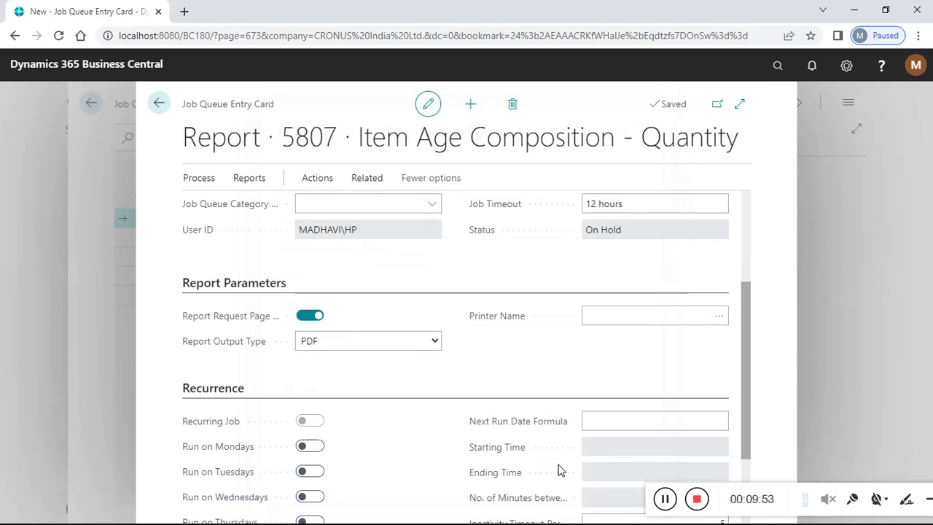
# Set the Report Output Type to Excel and choose HP9117C0 (HP Smart Tank 530 series) as the printer
pyautogui.click(436, 343)
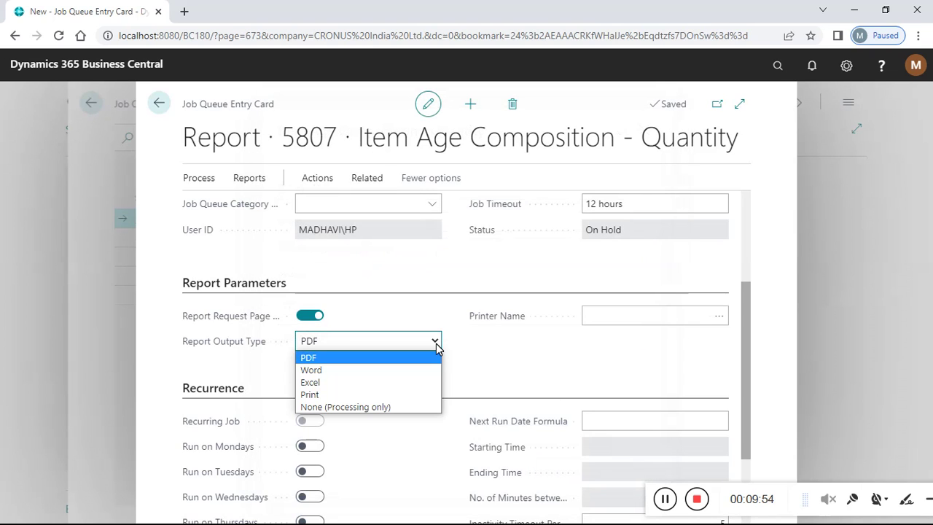
pyautogui.click(408, 383)
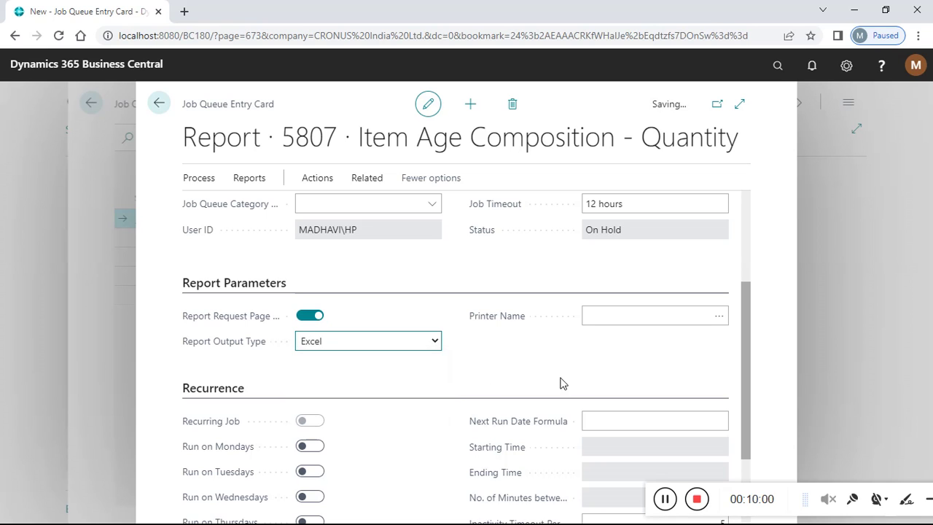
pyautogui.click(435, 344)
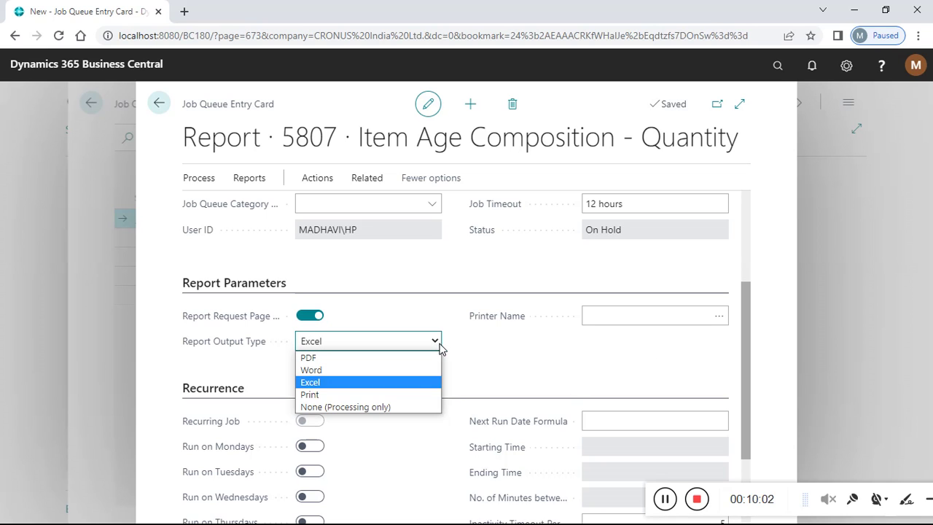
pyautogui.click(409, 384)
pyautogui.click(660, 323)
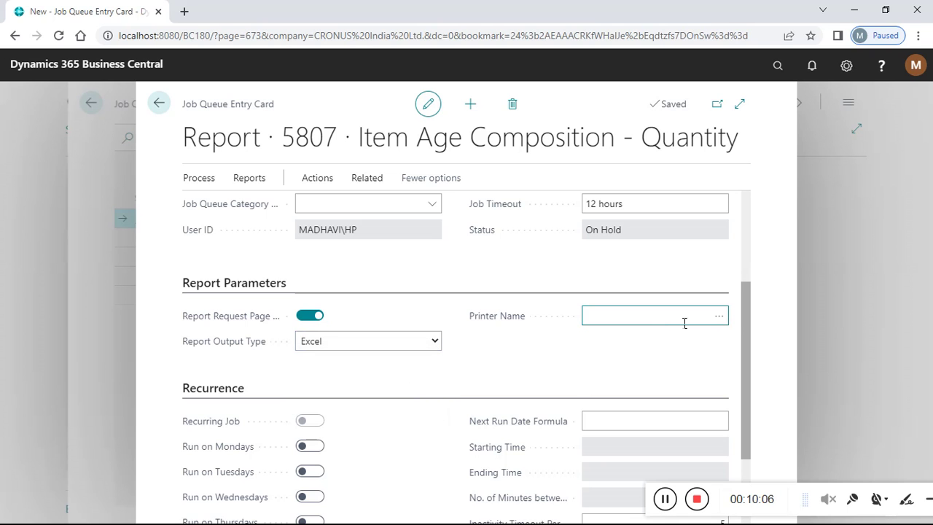
pyautogui.click(725, 319)
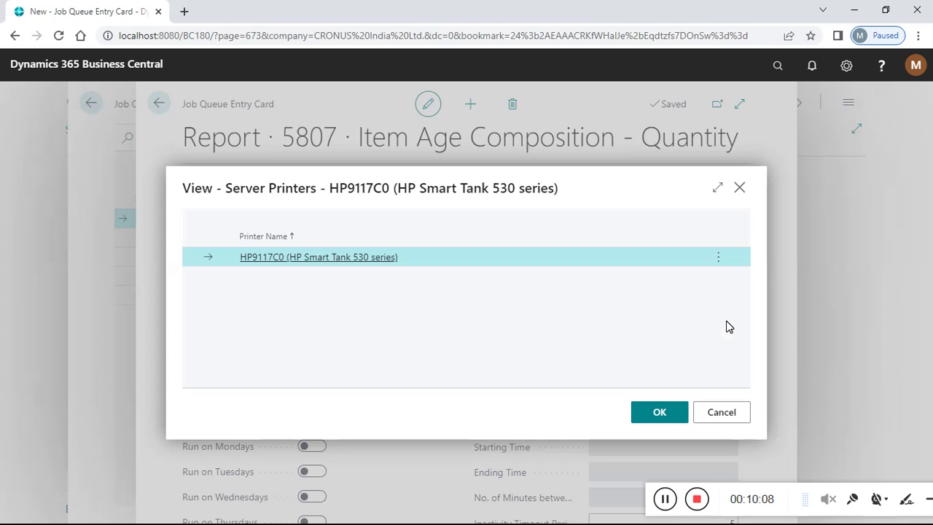
pyautogui.click(659, 412)
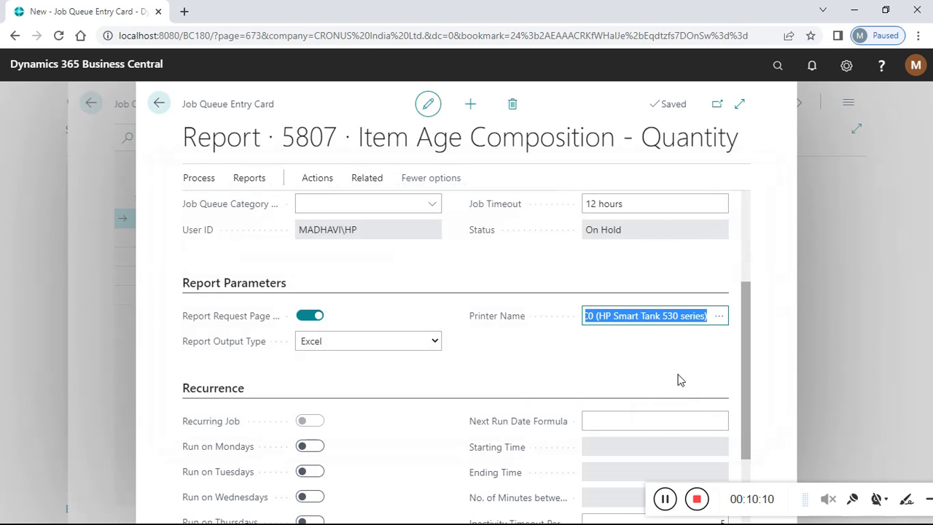
# Set the Next Run Date Formula in the entry's Recurrence section to 1D
pyautogui.moveTo(742, 321); pyautogui.dragTo(747, 384)
pyautogui.click(609, 309)
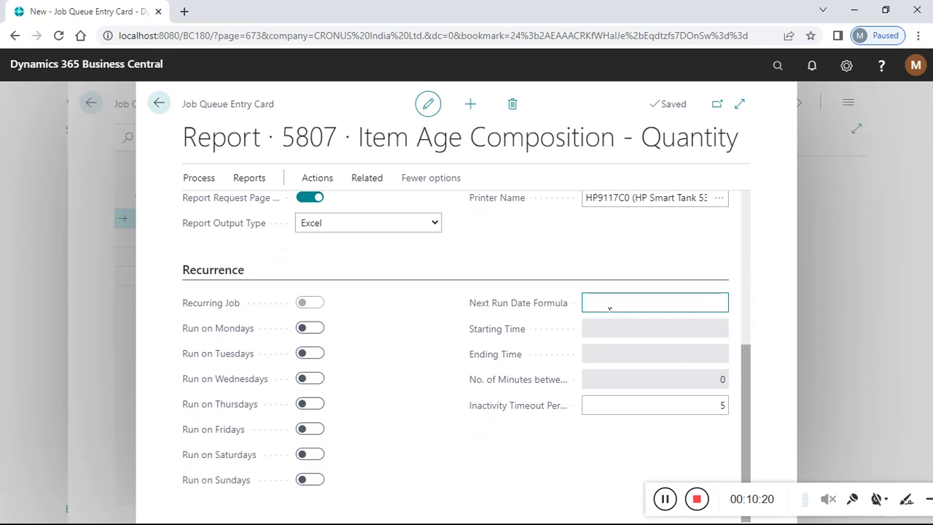
pyautogui.write('1d')
pyautogui.click(534, 275)
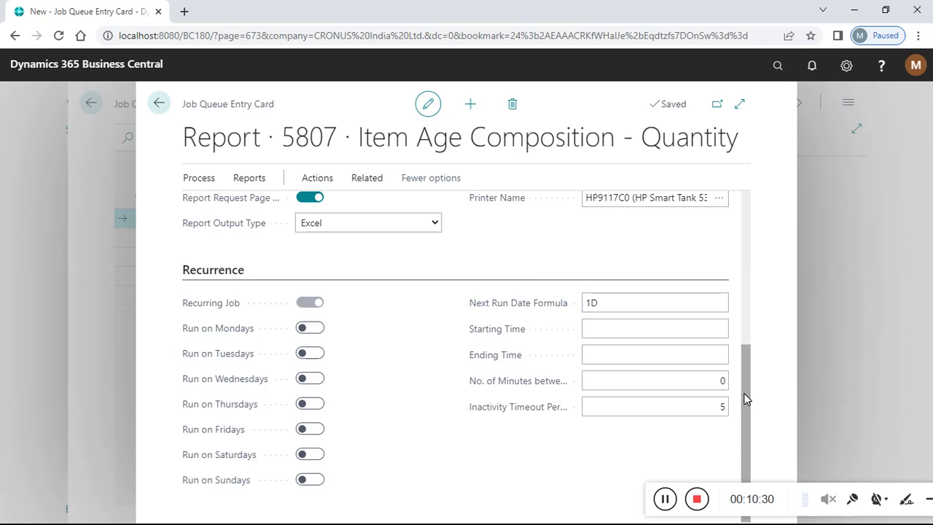
# Set the status of the Item Age Composition - Quantity job queue entry to Ready
pyautogui.moveTo(745, 398); pyautogui.dragTo(745, 416)
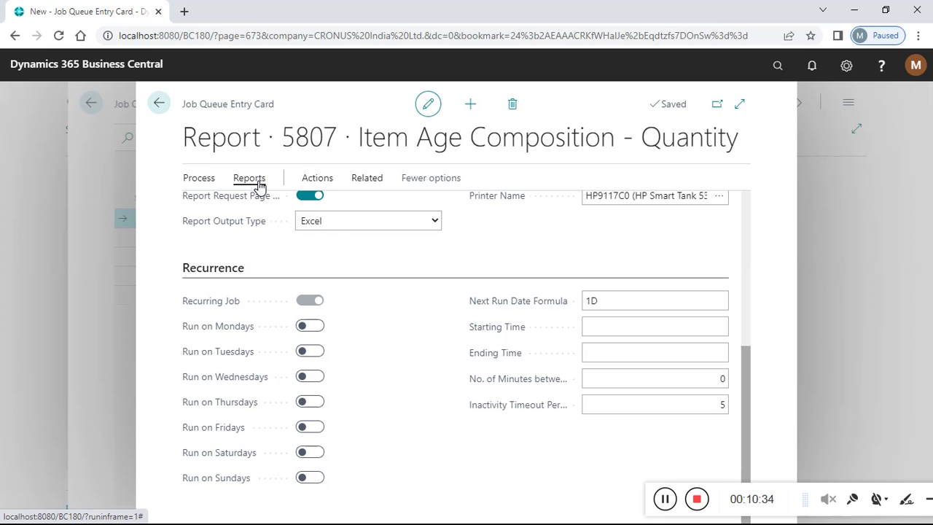
pyautogui.click(207, 180)
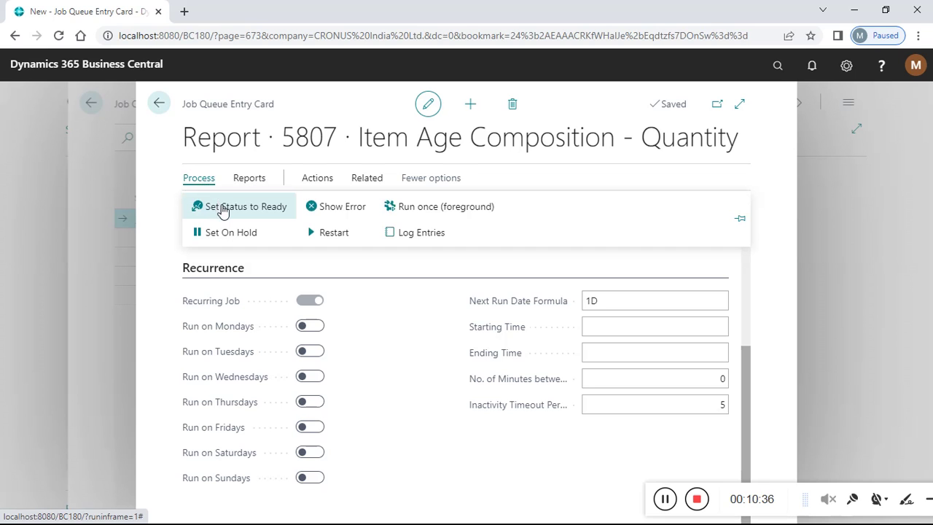
pyautogui.click(273, 209)
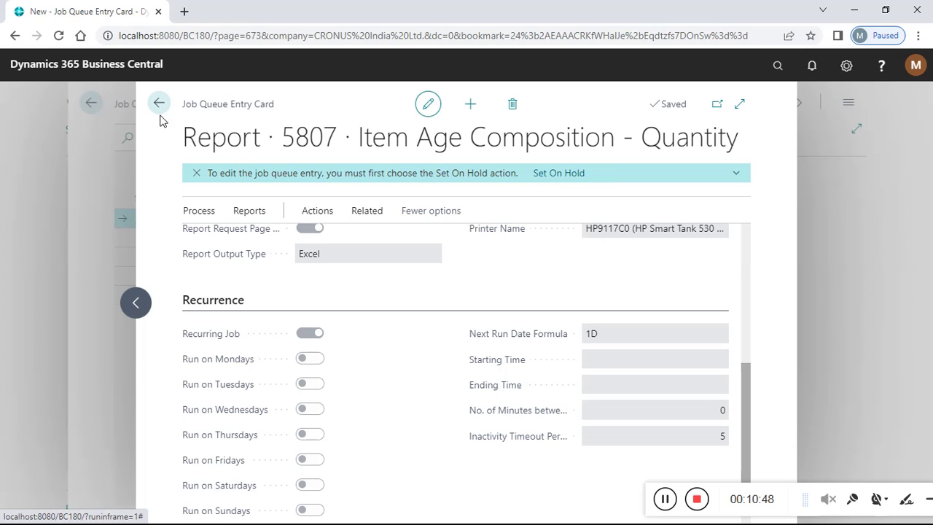
# Return from the entry card to the home page and reload it to check the Report Inbox
pyautogui.click(201, 212)
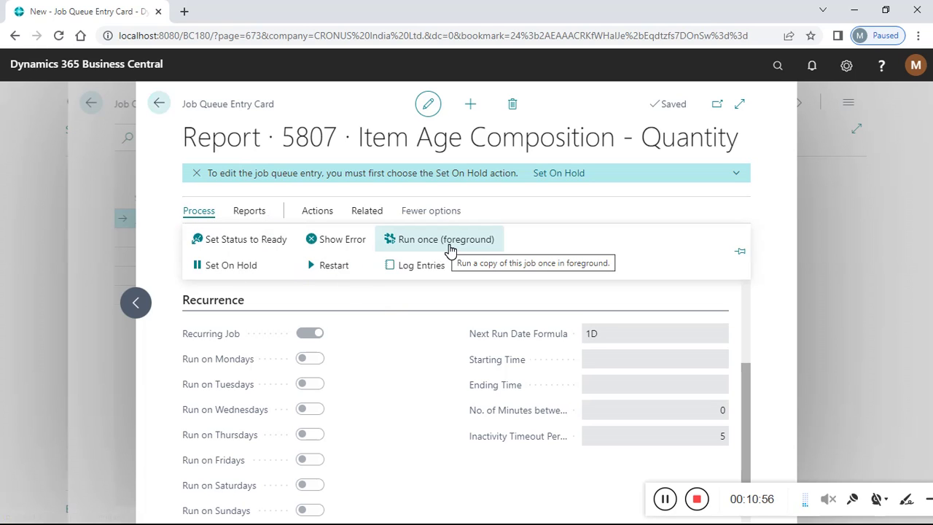
pyautogui.click(159, 103)
pyautogui.click(160, 103)
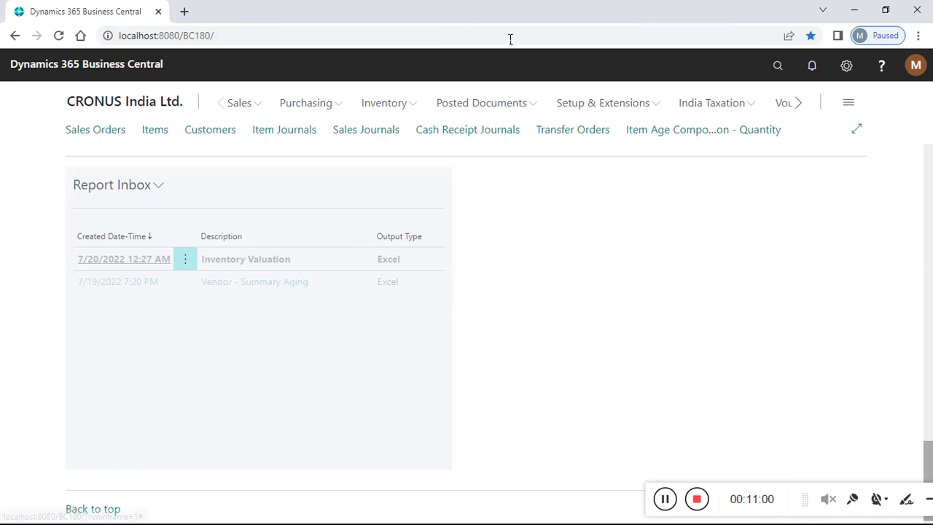
pyautogui.click(522, 38)
pyautogui.press('Return')
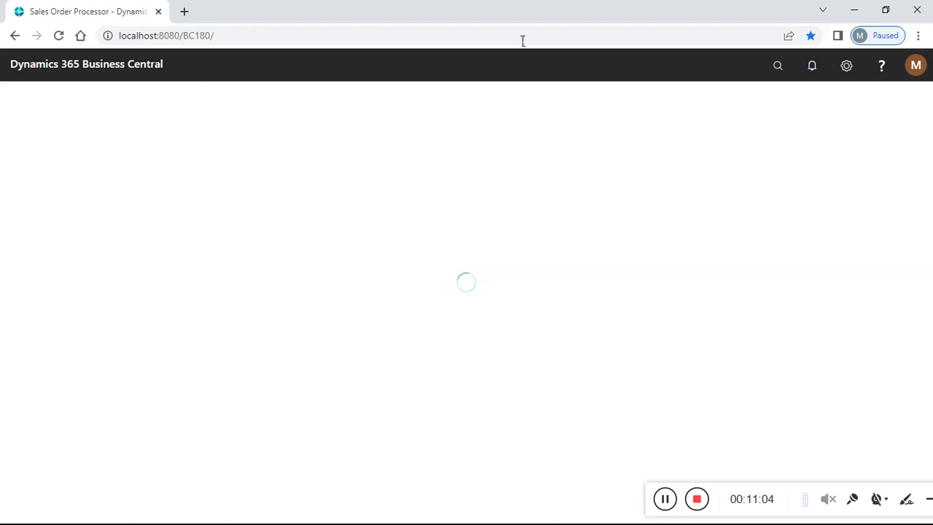
pyautogui.moveTo(929, 162); pyautogui.dragTo(930, 476)
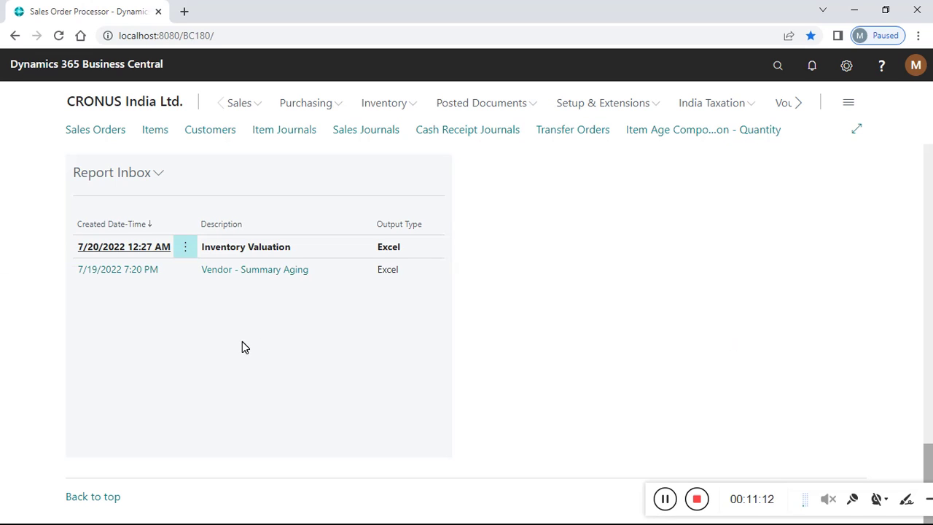
# Open the Job Queue Entries from the Report Inbox and edit the report 5807 entry
pyautogui.click(161, 175)
pyautogui.click(139, 303)
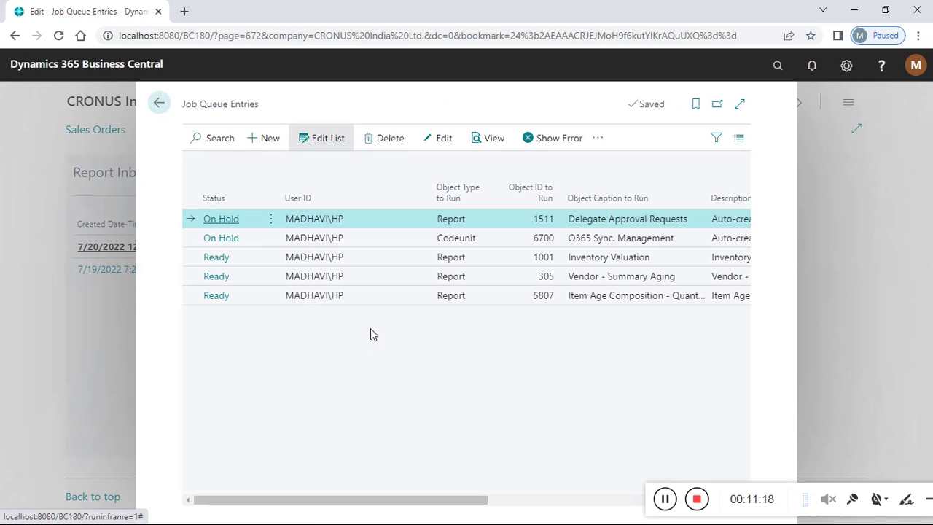
pyautogui.click(371, 298)
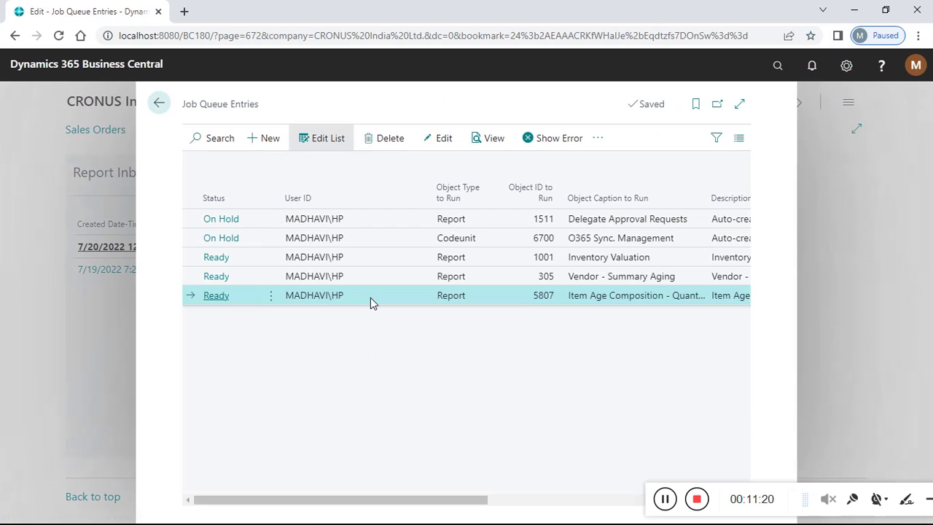
pyautogui.click(443, 140)
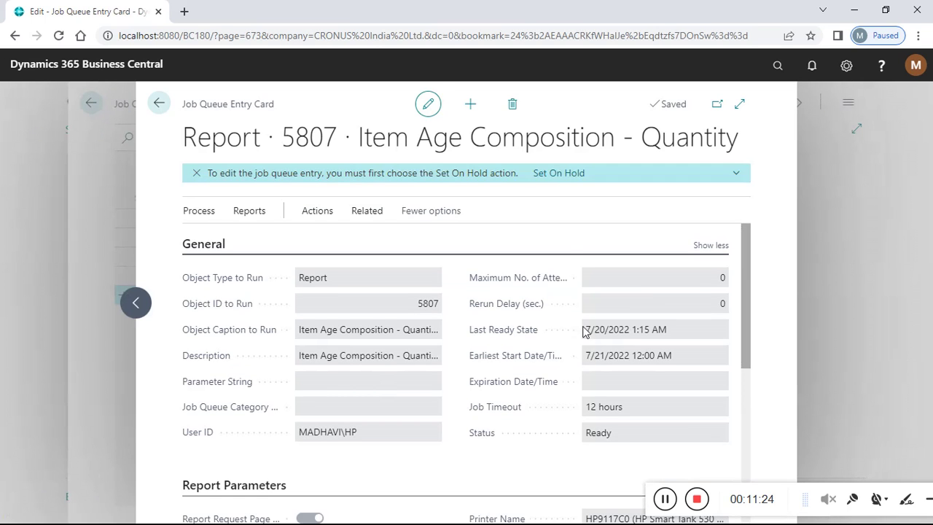
# Put the report 5807 entry on hold and set its status back to Ready
pyautogui.click(552, 174)
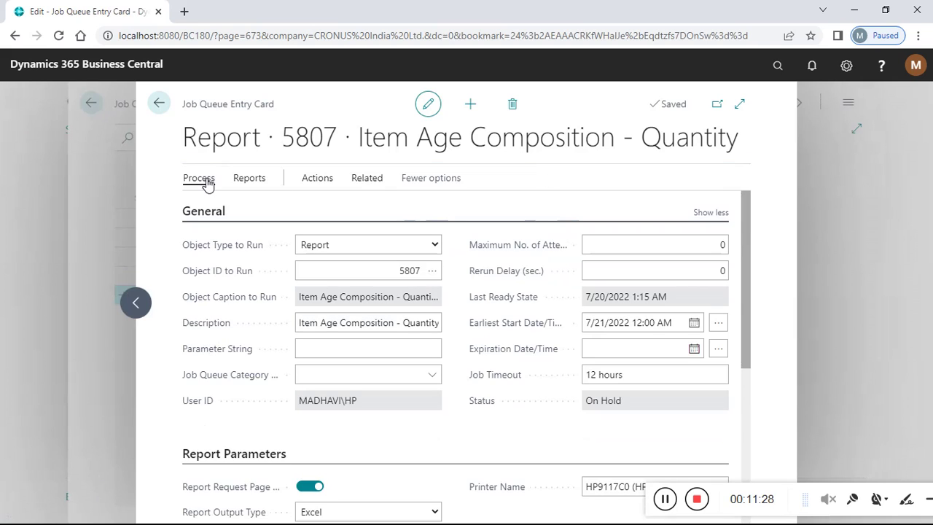
pyautogui.click(206, 180)
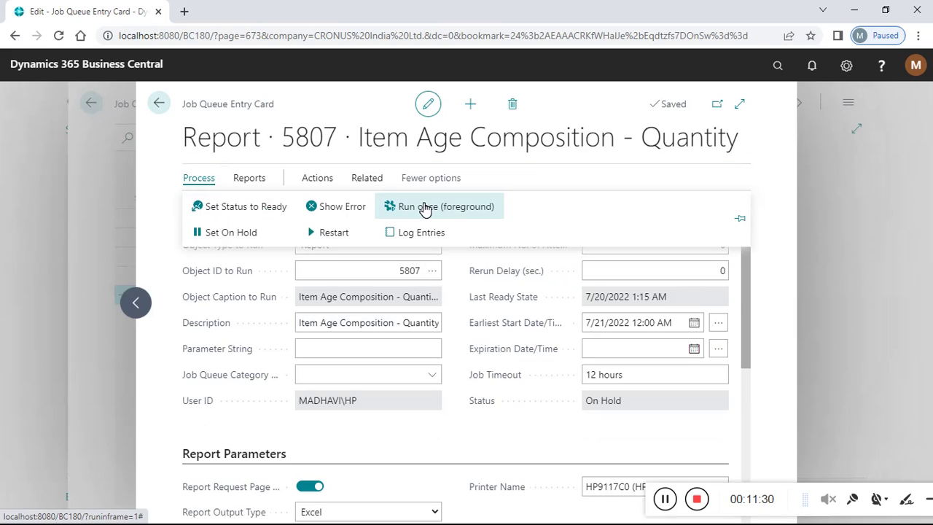
pyautogui.click(210, 207)
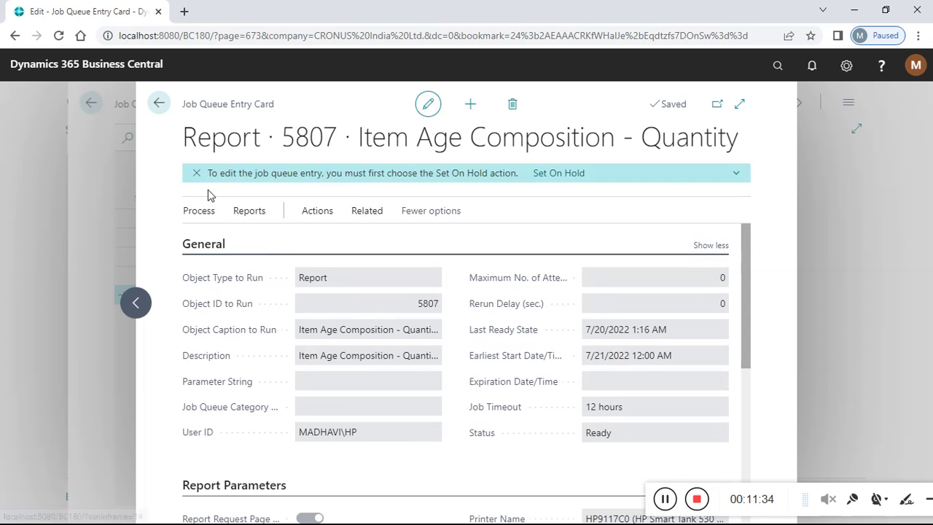
# Run the Item Age Composition - Quantity job once in the foreground, confirming the temporary non-recurrent copy
pyautogui.click(209, 210)
pyautogui.click(461, 243)
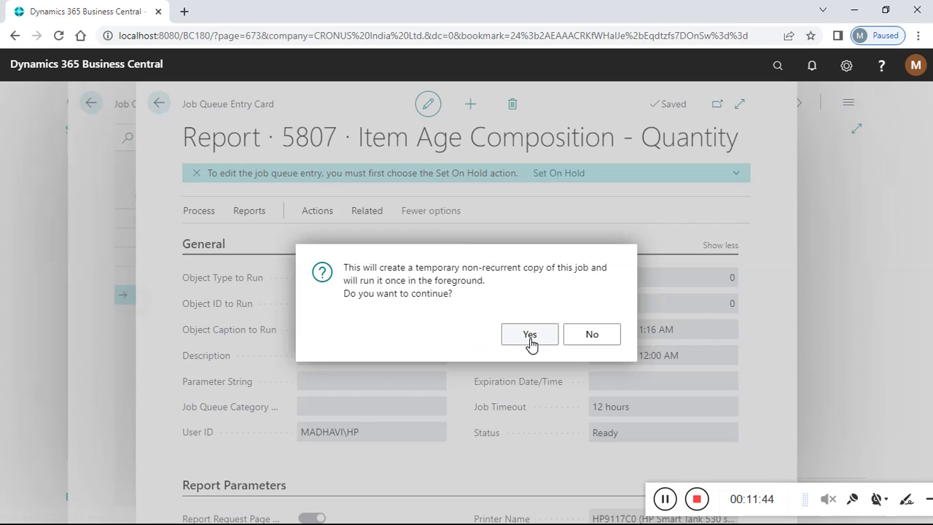
pyautogui.click(530, 340)
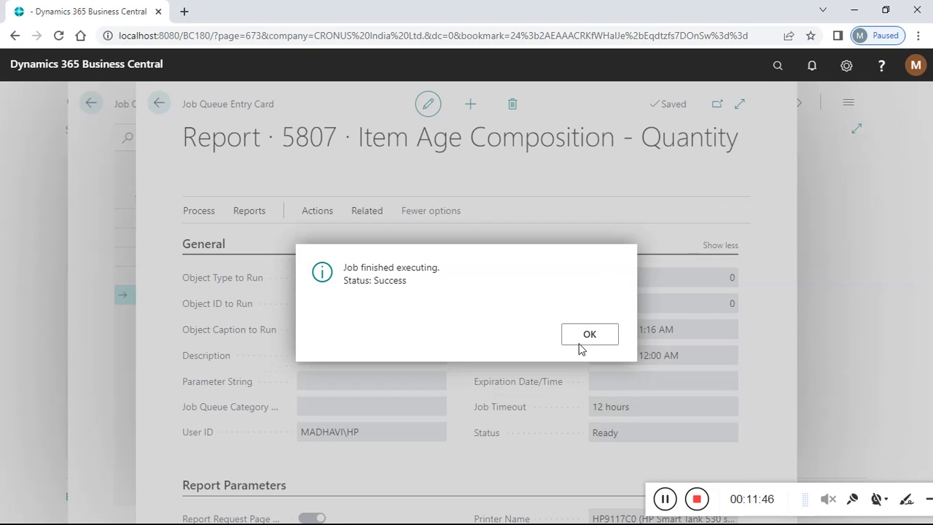
pyautogui.click(590, 334)
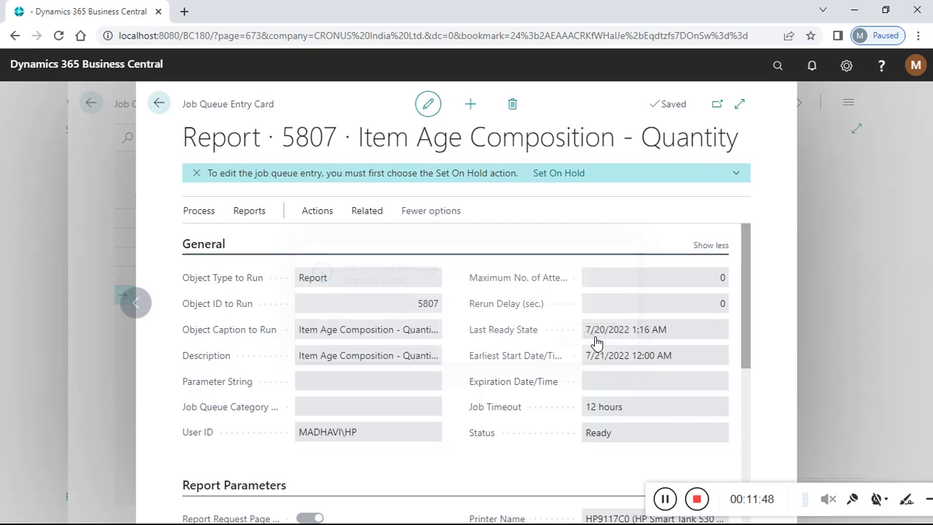
# Restart the report 5807 job queue entry and go back to the Report Inbox on the home page
pyautogui.click(199, 214)
pyautogui.click(327, 266)
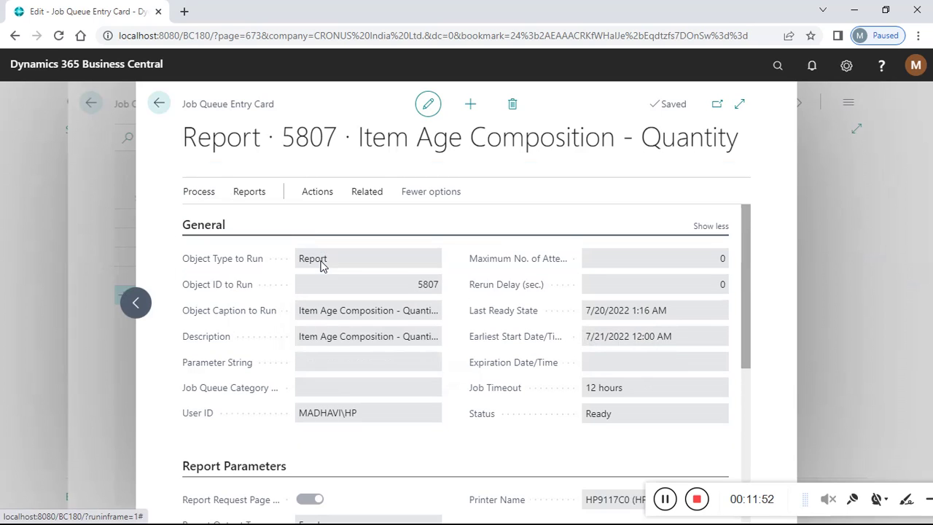
pyautogui.click(158, 105)
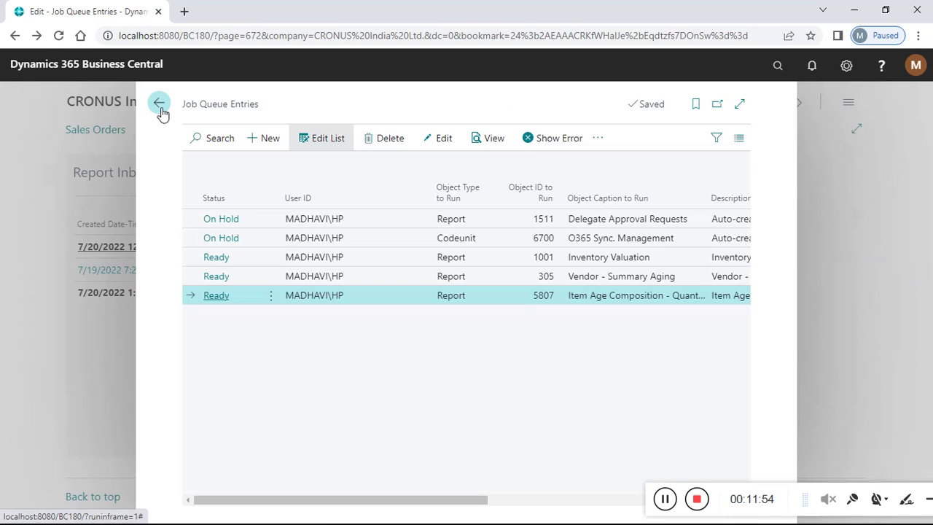
pyautogui.click(158, 105)
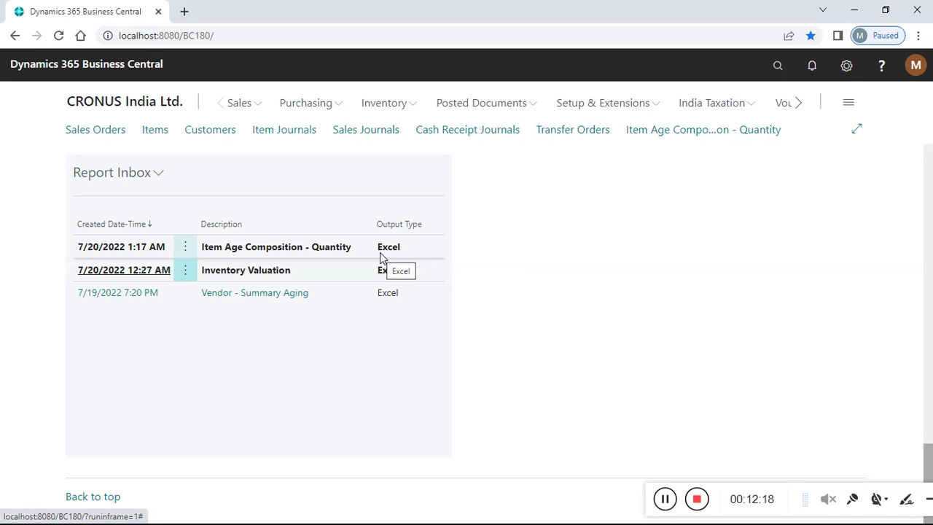
# Save the Item Age Composition - Quantity report from the Report Inbox to the Desktop and open it in Excel
pyautogui.click(328, 250)
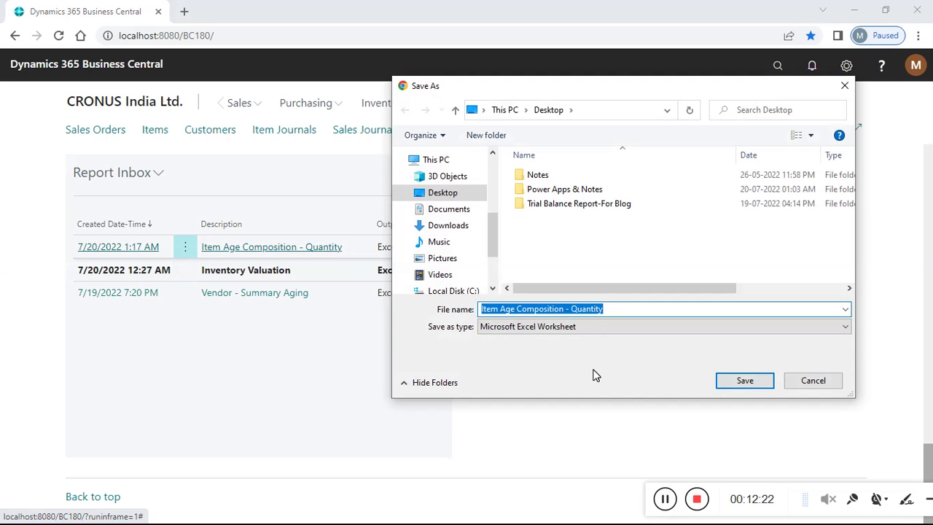
pyautogui.click(731, 386)
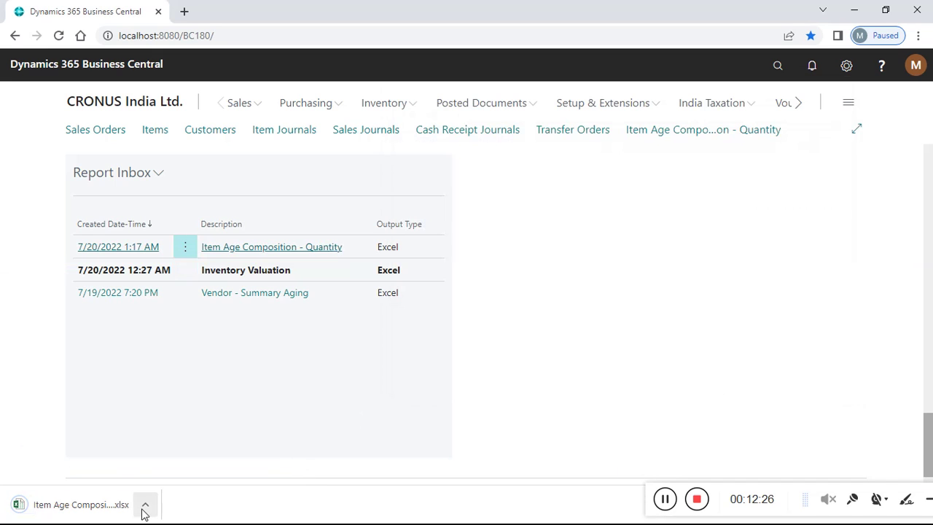
pyautogui.click(145, 505)
pyautogui.click(234, 462)
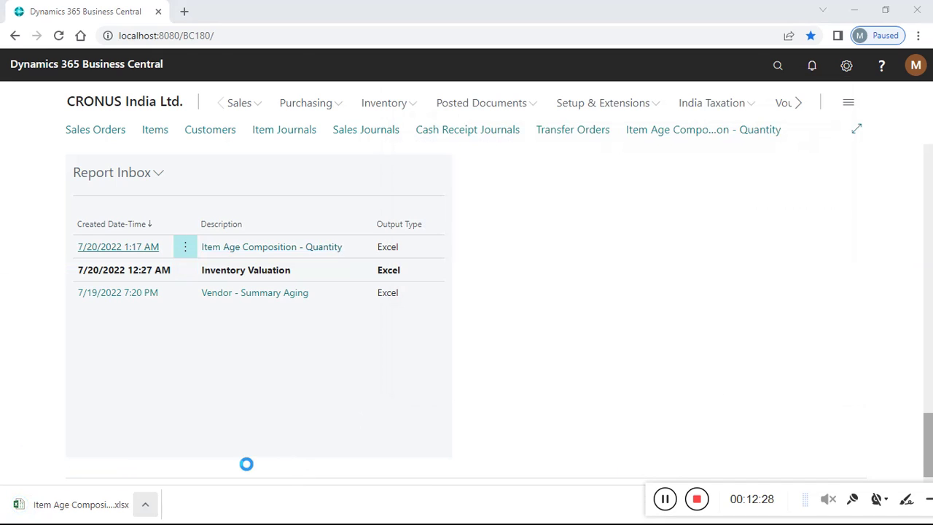
pyautogui.doubleClick(277, 147)
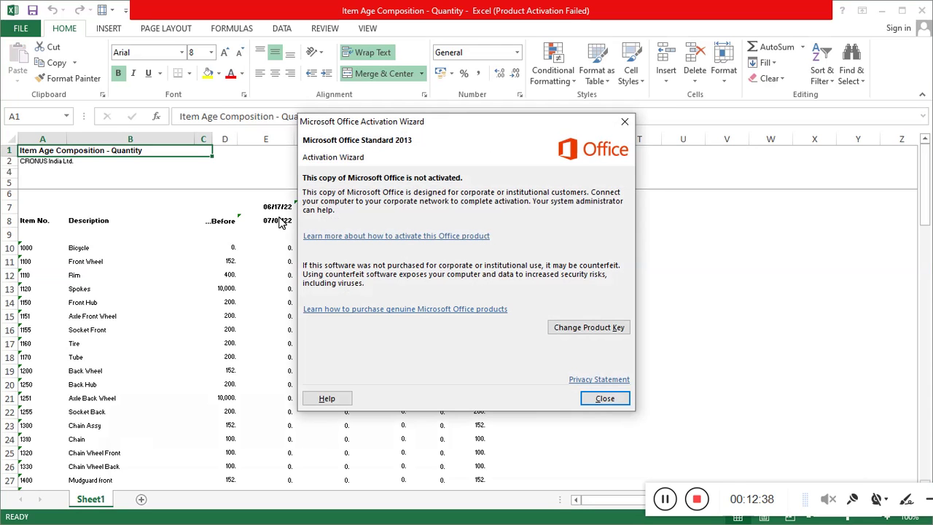
pyautogui.click(625, 121)
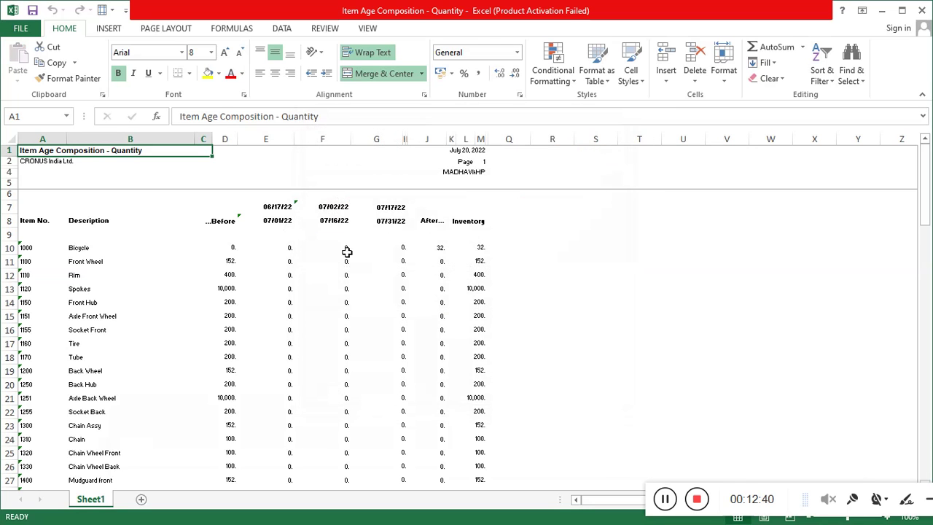
# Examine the period date headers and the After column in the exported item age report
pyautogui.click(287, 213)
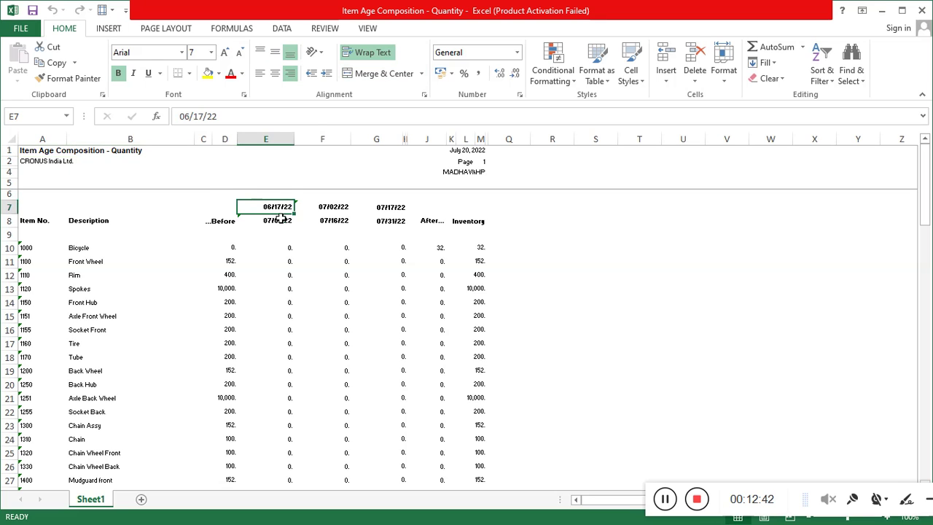
pyautogui.moveTo(281, 218); pyautogui.dragTo(281, 221)
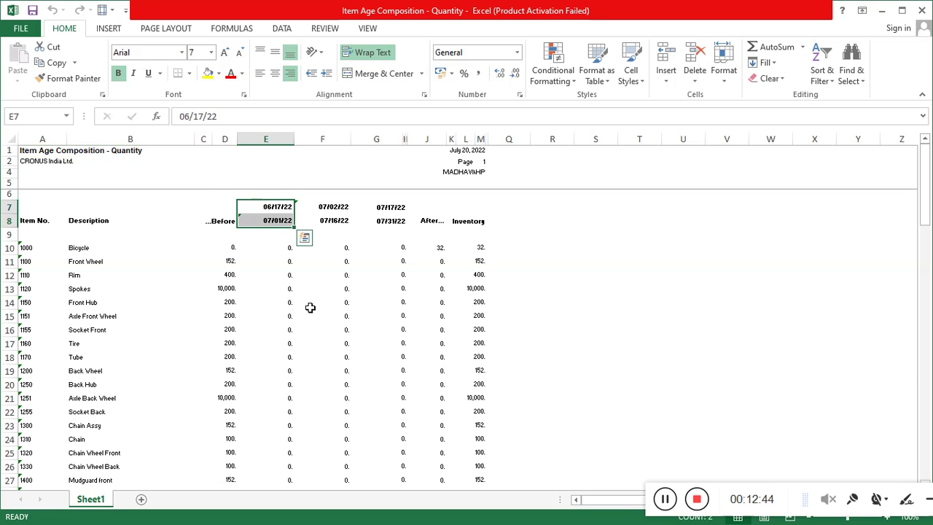
pyautogui.moveTo(343, 211); pyautogui.dragTo(430, 224)
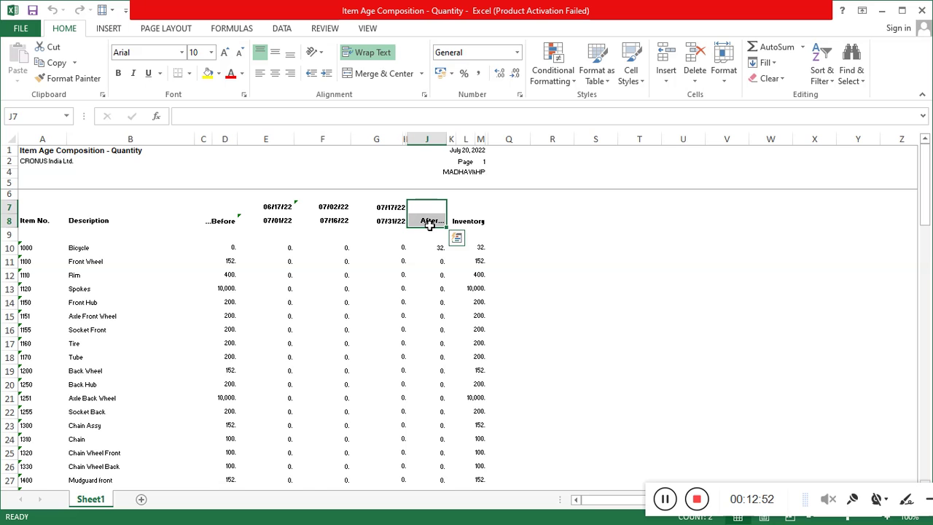
pyautogui.moveTo(928, 197)
pyautogui.mouseDown()
pyautogui.moveTo(927, 450)
pyautogui.moveTo(929, 181)
pyautogui.mouseUp()
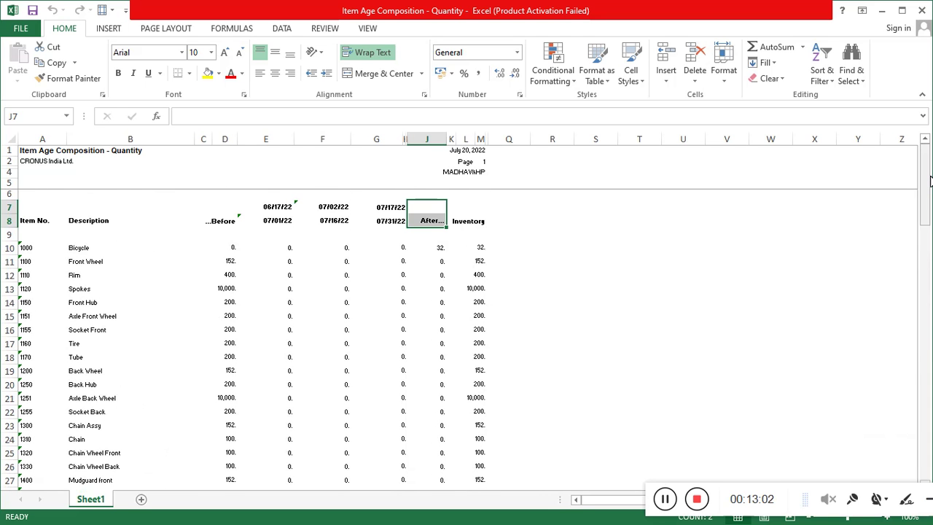
# Close the report workbook and put away the Desktop folder window to return to the Report Inbox in Business Central
pyautogui.click(922, 10)
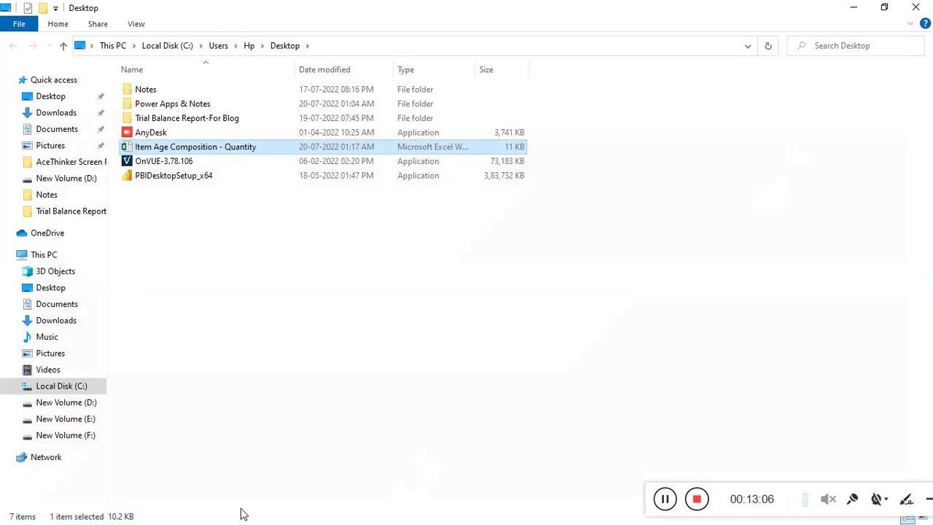
pyautogui.click(853, 7)
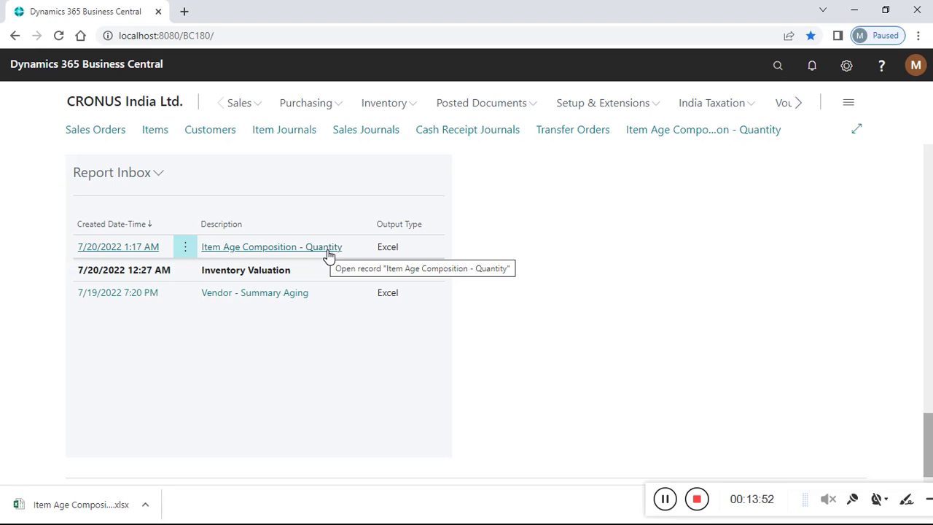
pyautogui.click(276, 255)
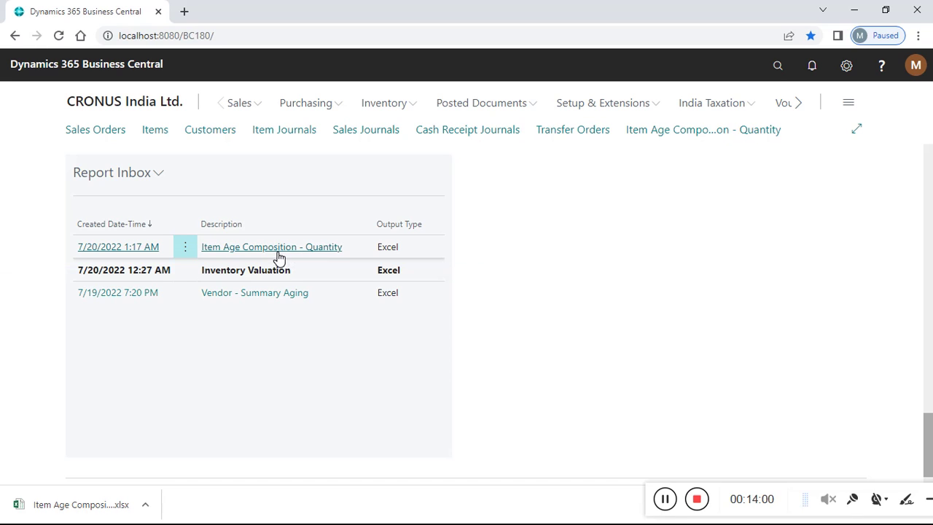